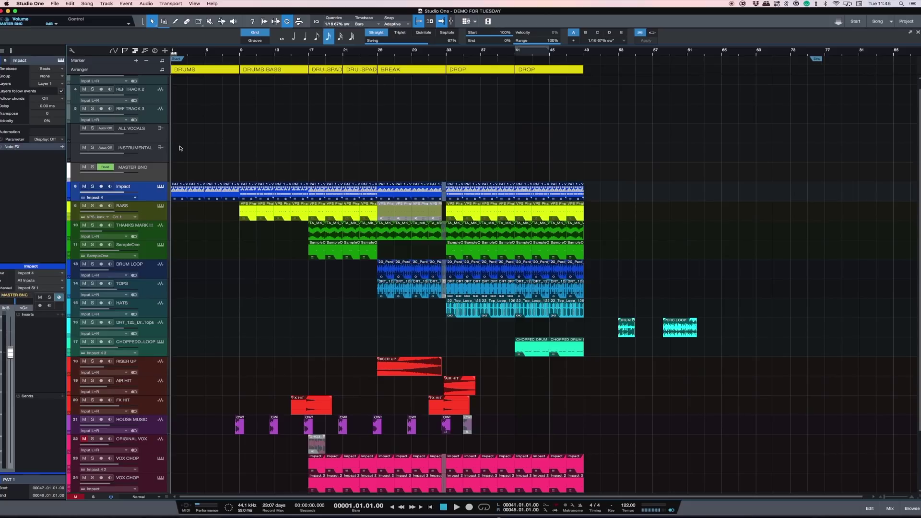
left_click(129, 3)
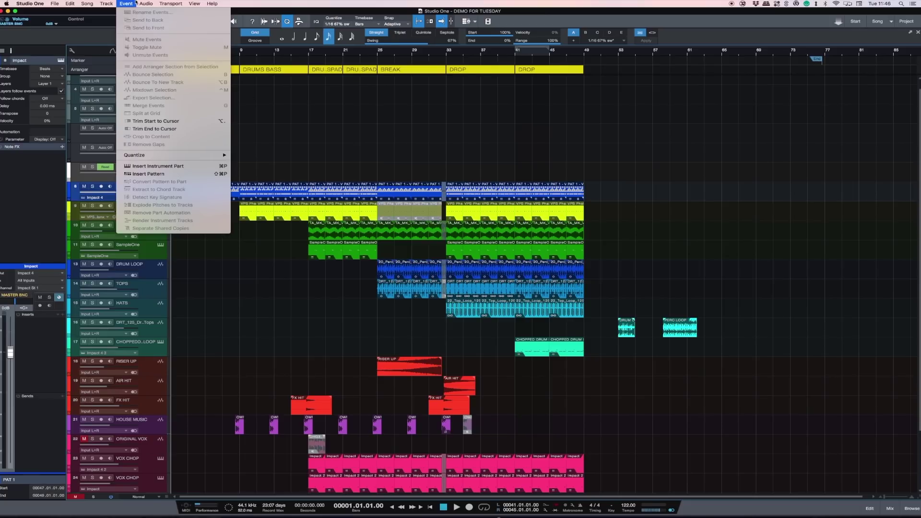
mouse_move(144, 3)
left_click(618, 168)
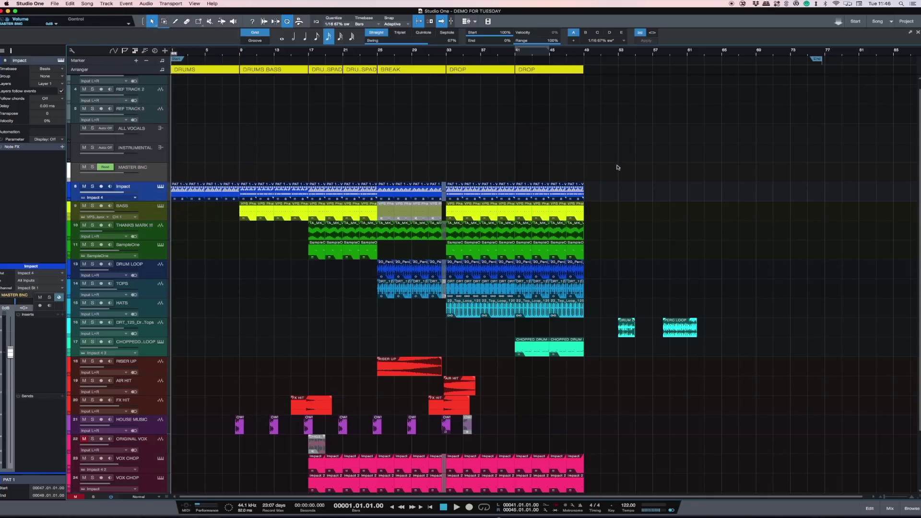
Step: Mark bars 53 to 57 on the Impact track as the loop range and insert a new pattern at bar 53
left_click_drag(619, 192, 650, 198)
key("p")
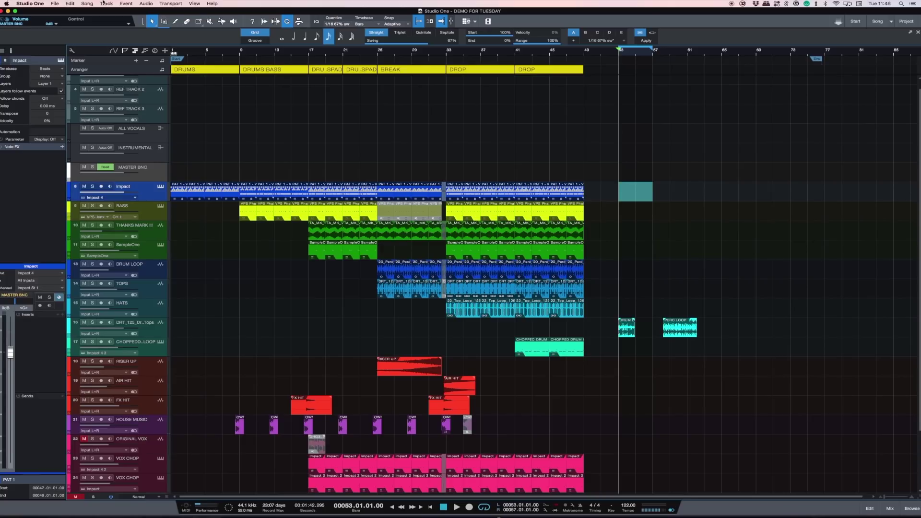
left_click(105, 4)
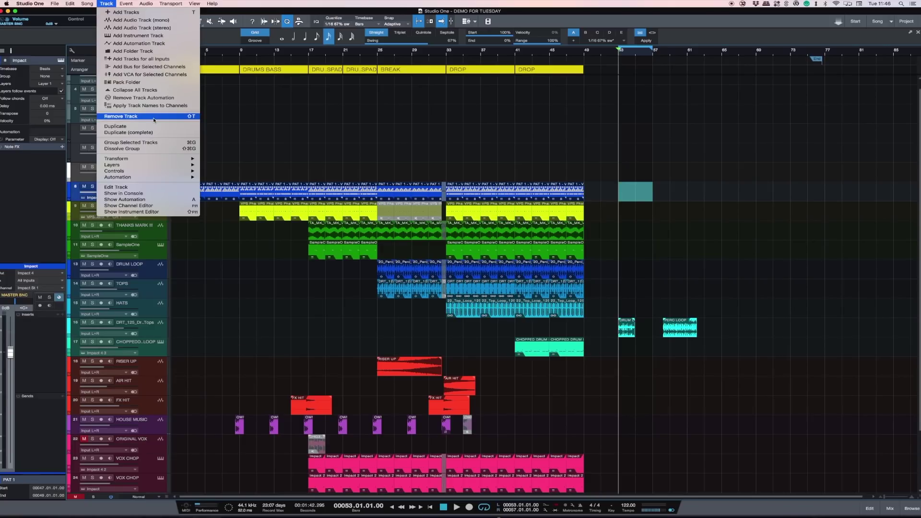
mouse_move(125, 3)
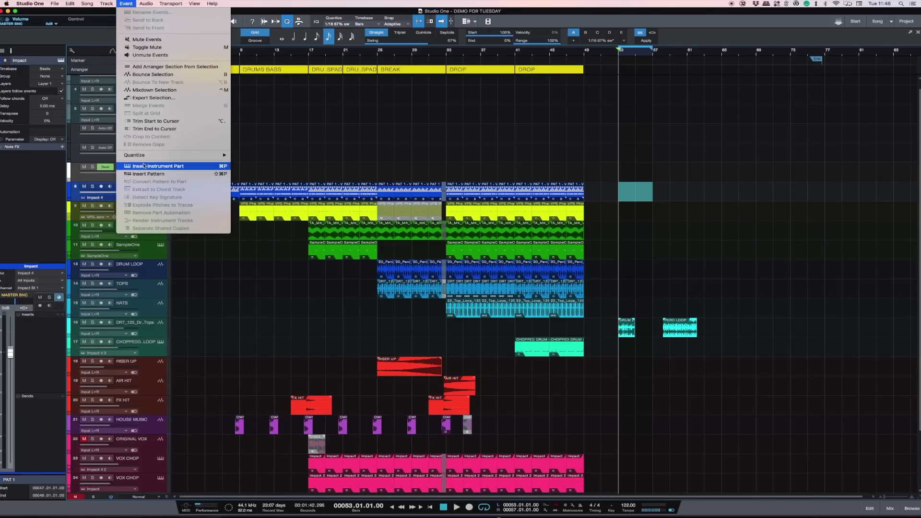
left_click(144, 173)
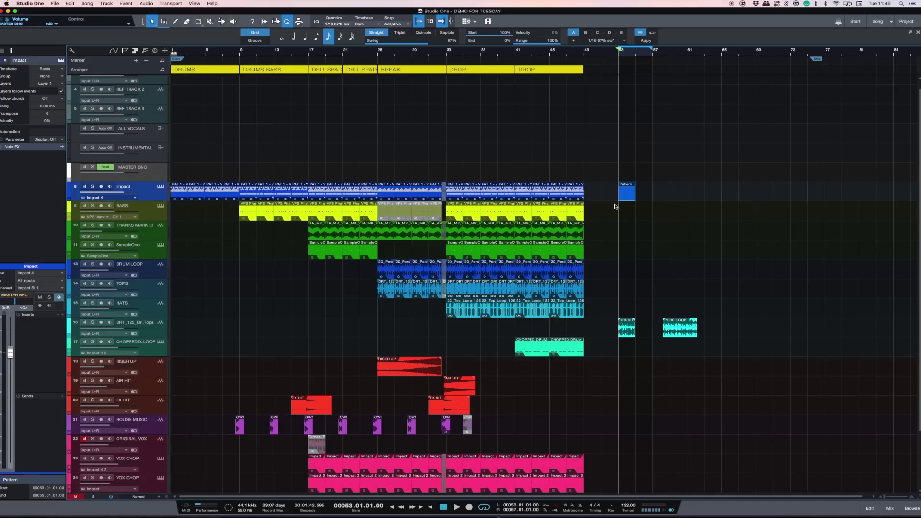
Step: Open the new pattern for editing and view the Impact track's drum instrument before closing its window
double_click(631, 195)
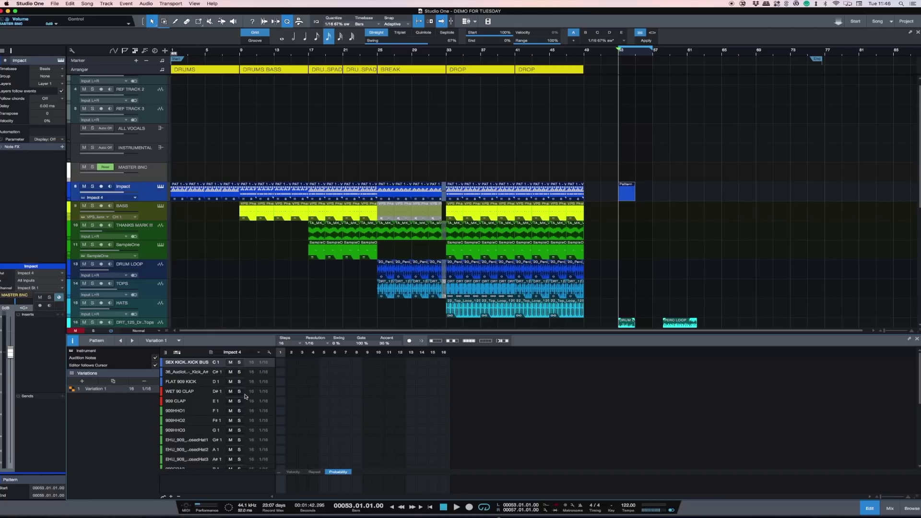
left_click(160, 187)
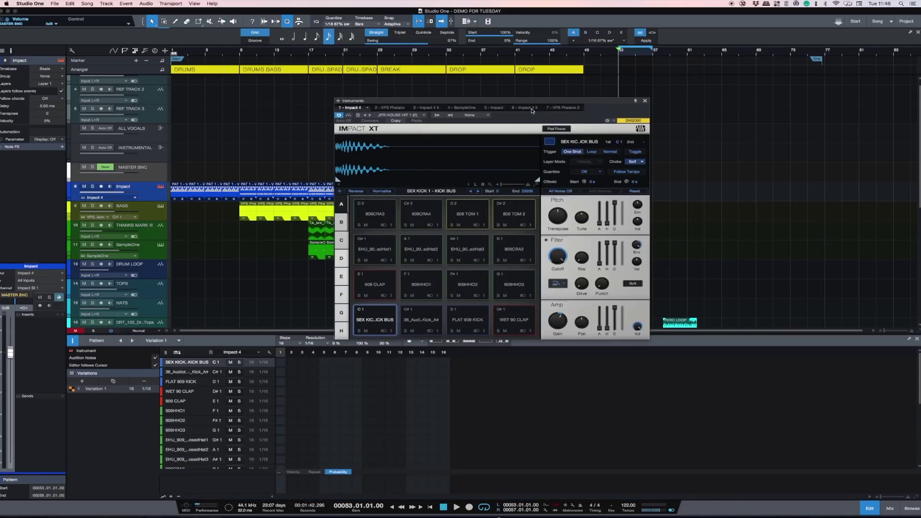
left_click_drag(528, 102, 548, 73)
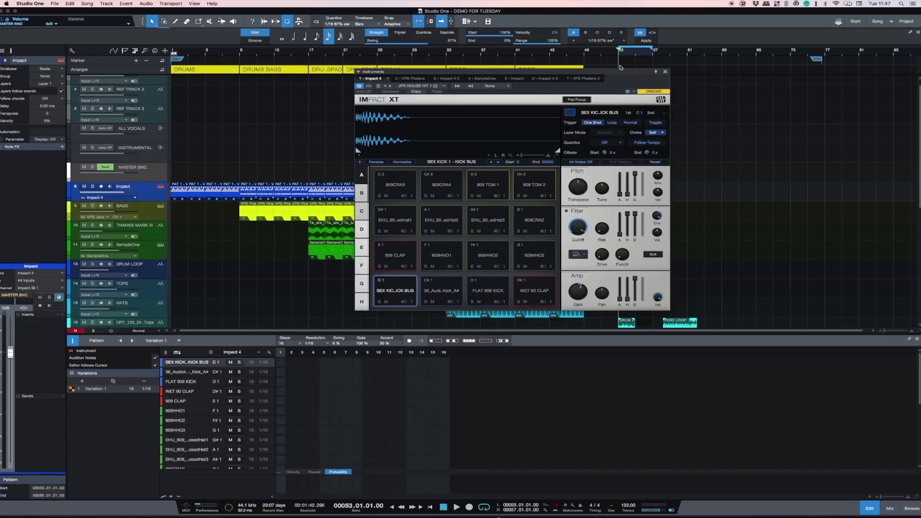
left_click(666, 72)
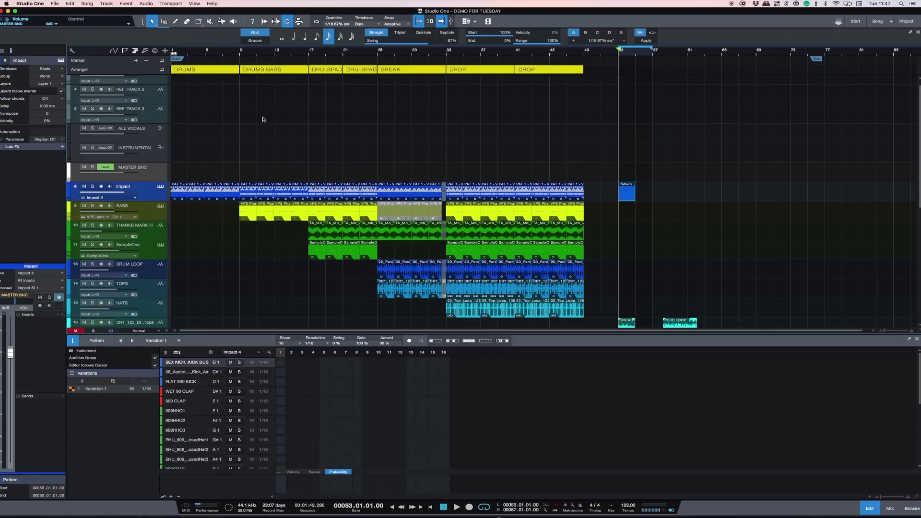
Step: Open the first PAT 1 pattern on the Impact track, loop bars 1 to 5 and listen to the section
left_click(187, 192)
left_click(183, 194)
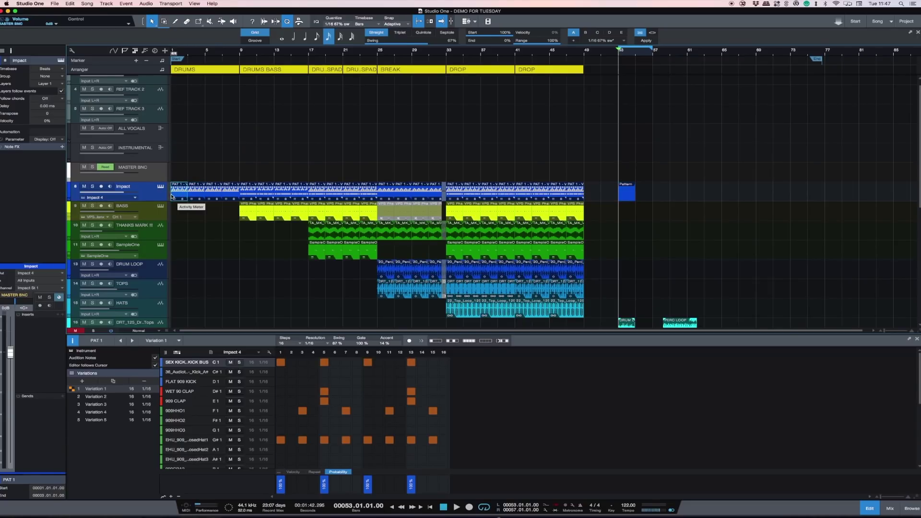
key("Home")
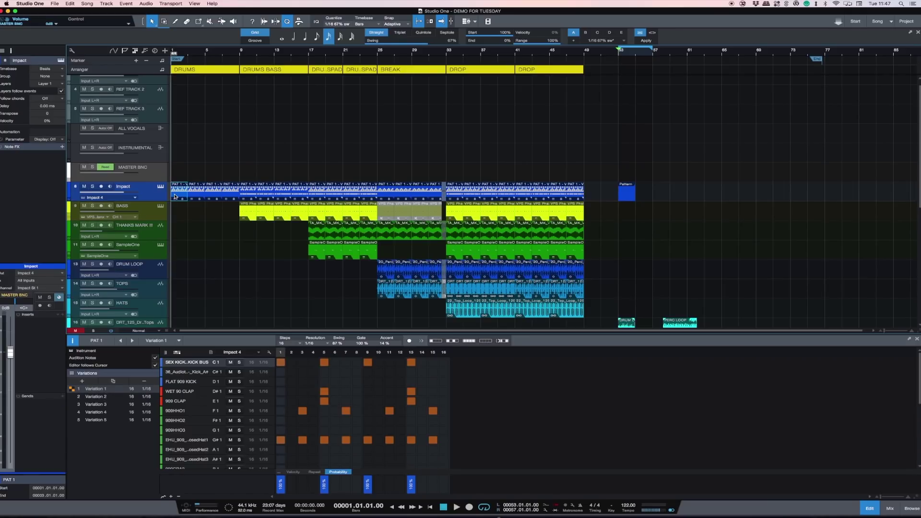
key("space")
key("space")
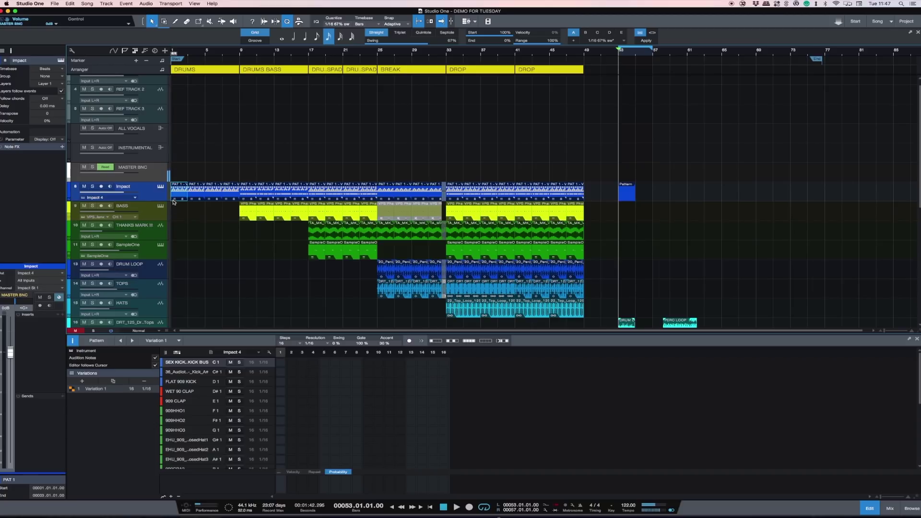
left_click(173, 196)
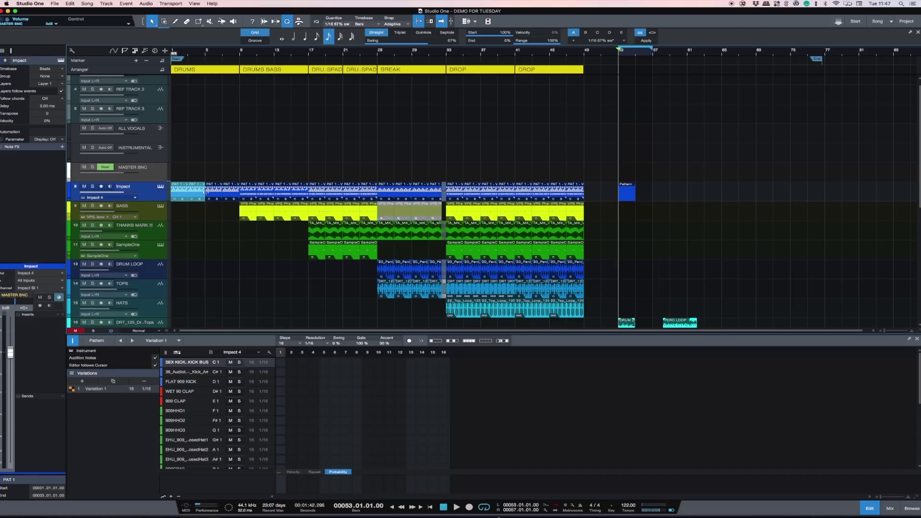
key("p")
key("space")
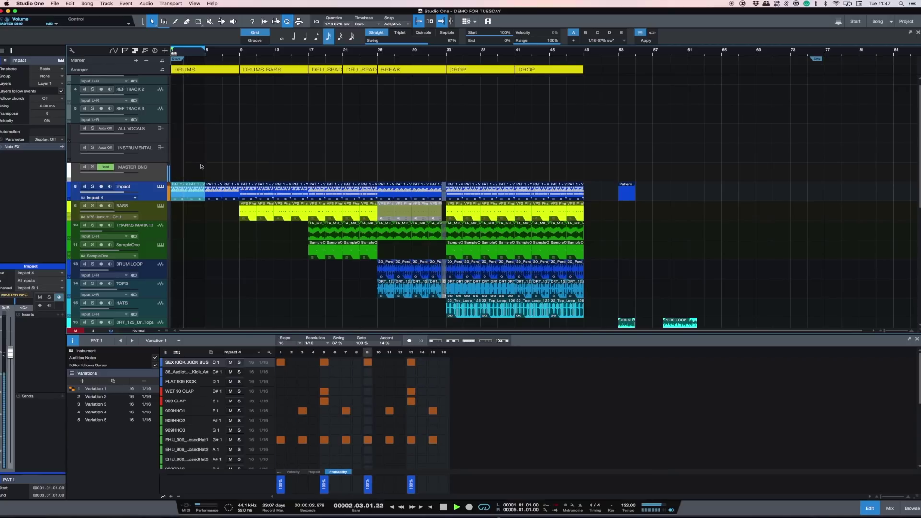
key("space")
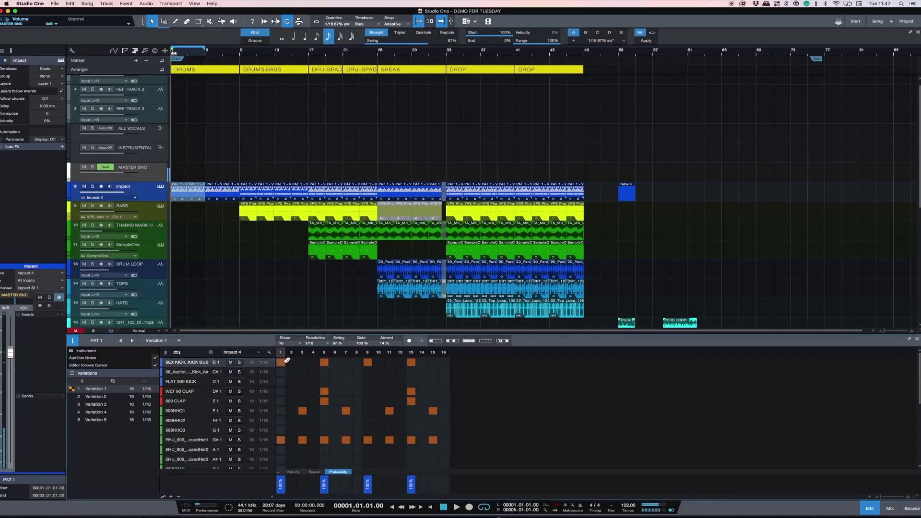
Step: Select the WET 90 CLAP and EHU_909 closed hat 1 lanes and toggle the hat's step 3 off and on
left_click(200, 391)
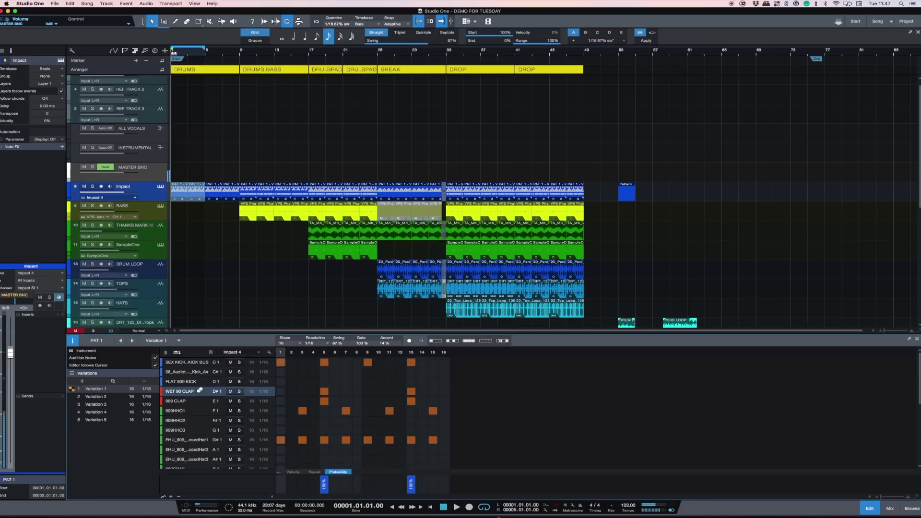
left_click(193, 439)
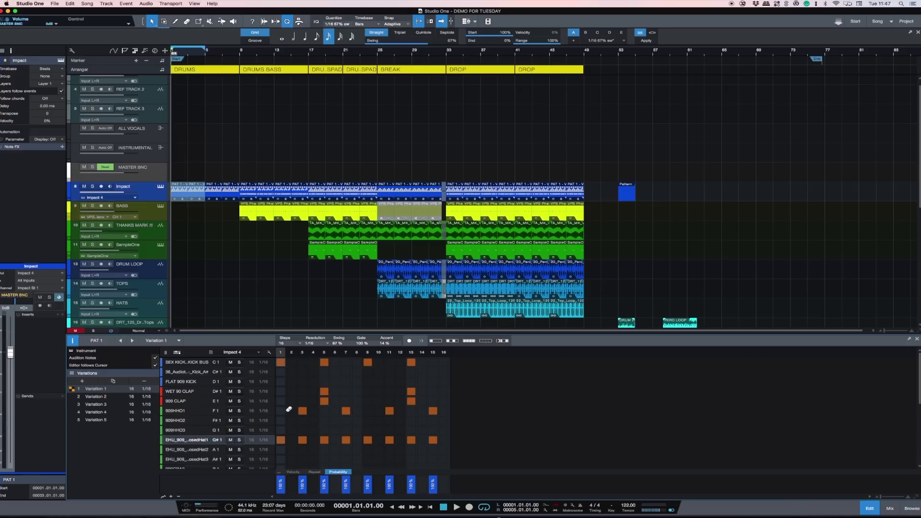
left_click(305, 441)
left_click(305, 440)
left_click(304, 439)
left_click(304, 441)
Step: Try a length of 4 steps on the SEX KICK lane during playback, stop, and set its length back to 16 steps
key("space")
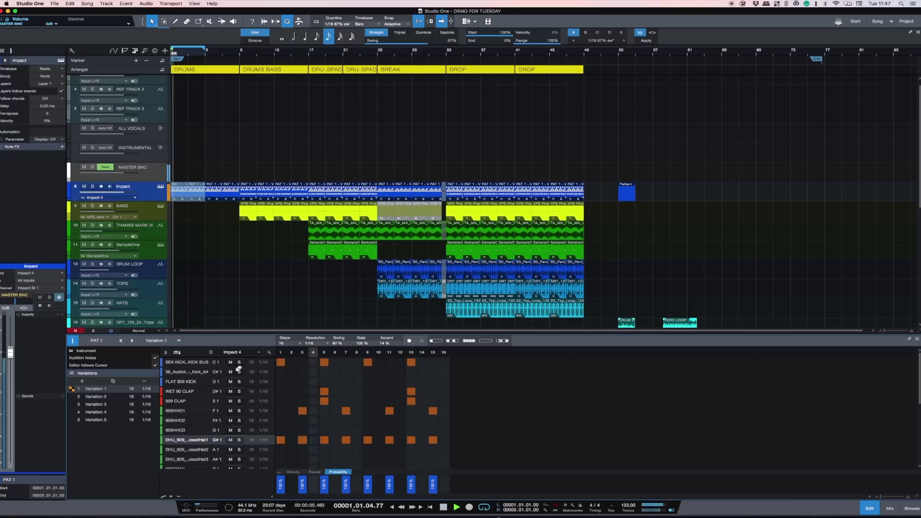
double_click(251, 363)
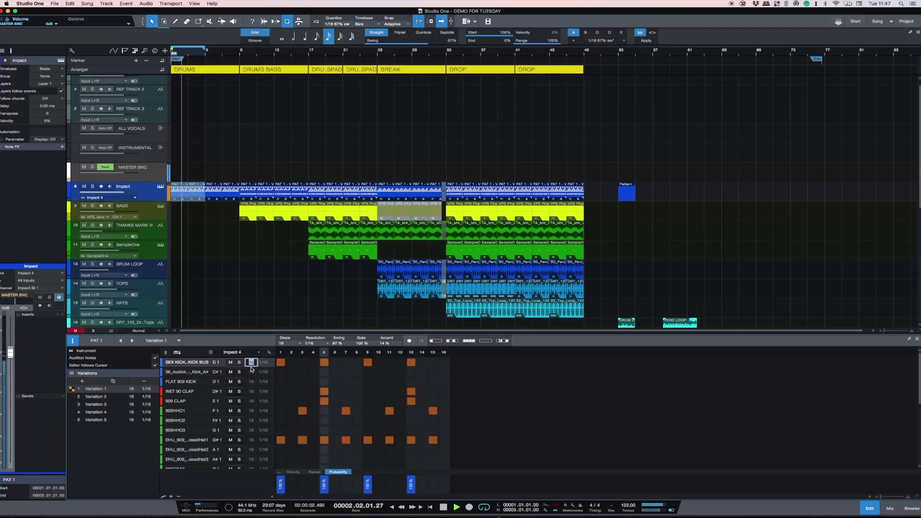
key("BackSpace")
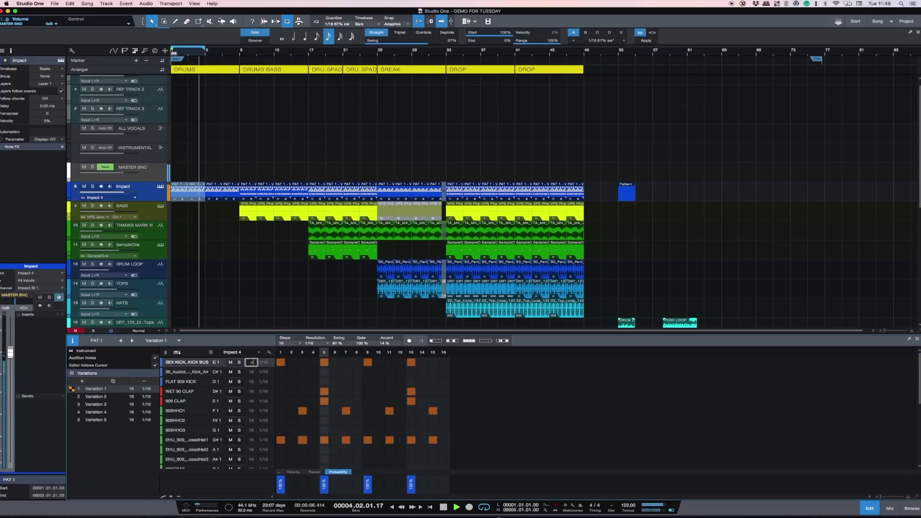
type("4")
key("Return")
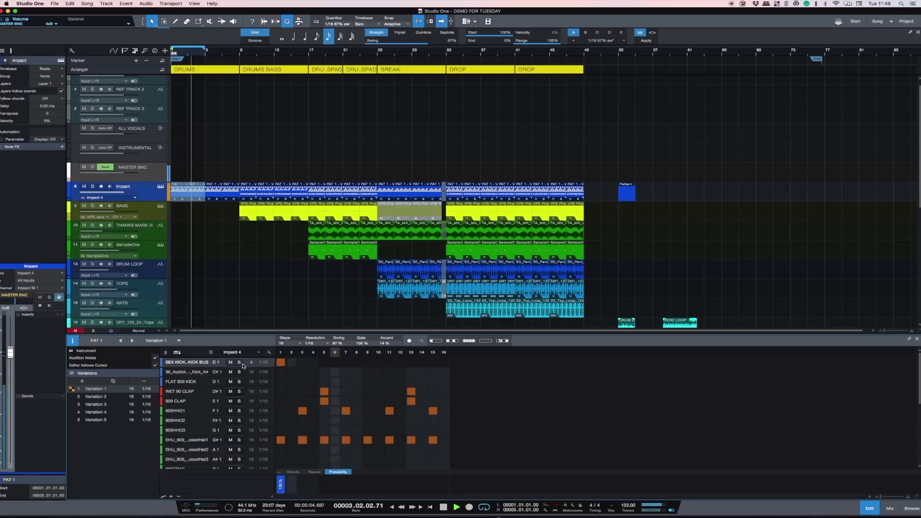
key("space")
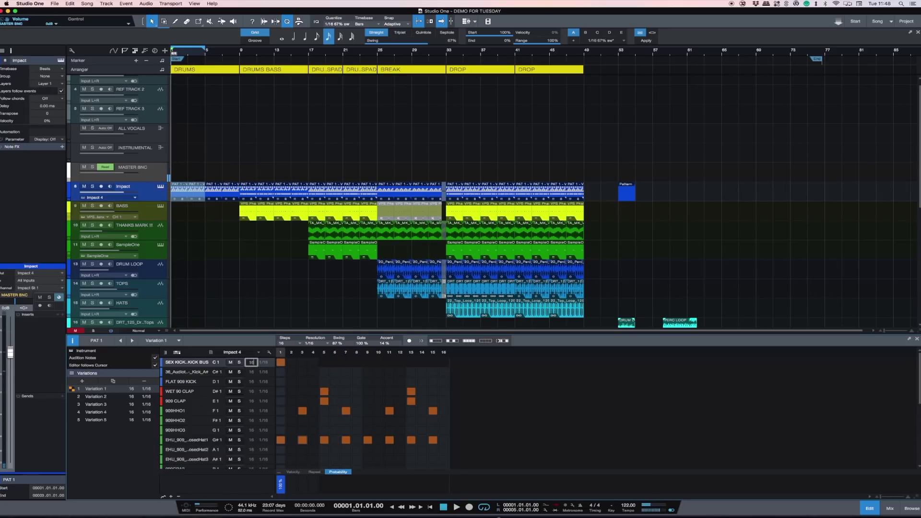
key("Return")
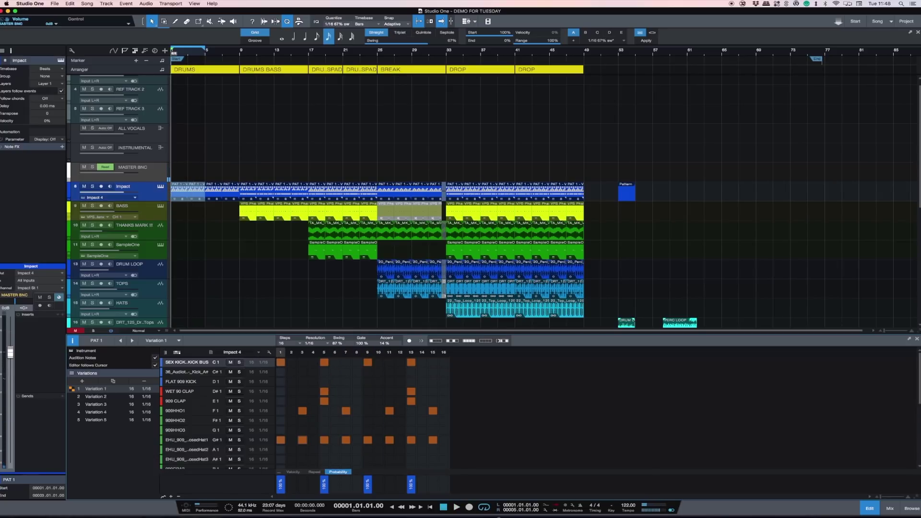
Step: View the step resolution choices of the second kick lane and of the SEX KICK lane
left_click(264, 374)
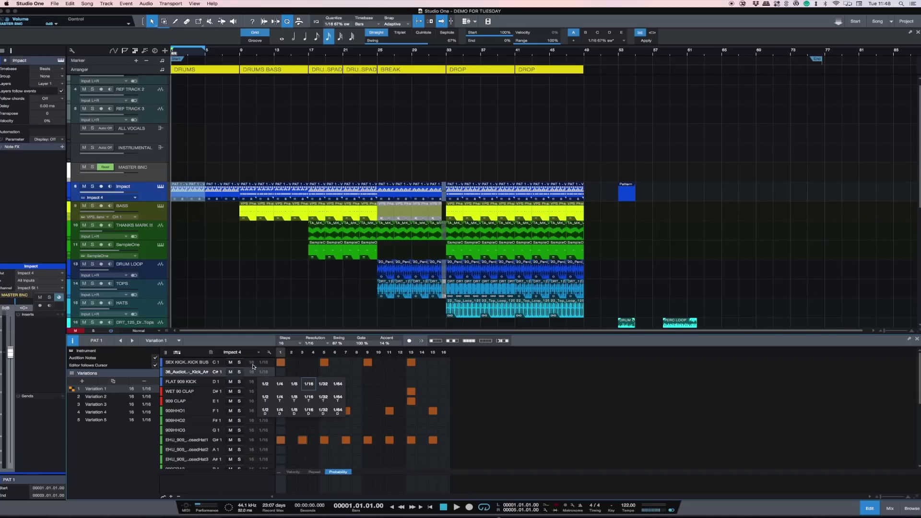
left_click(261, 365)
left_click(262, 364)
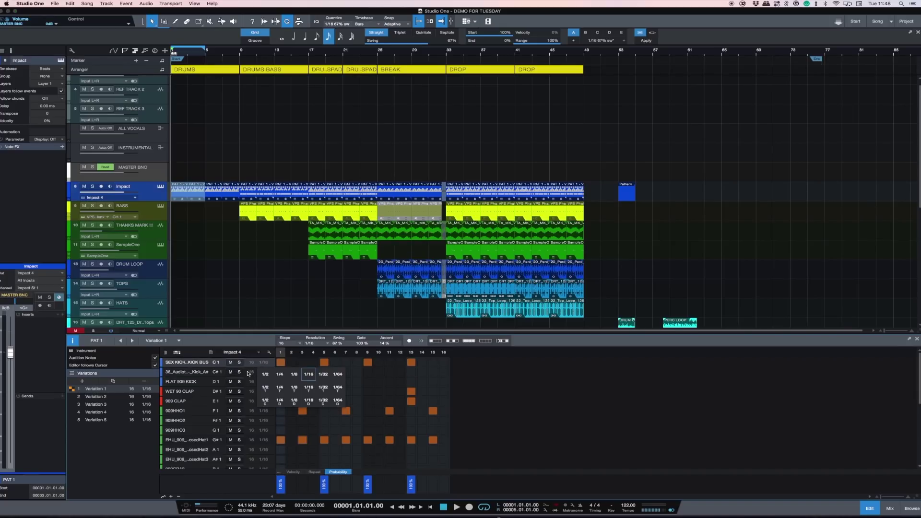
left_click(202, 372)
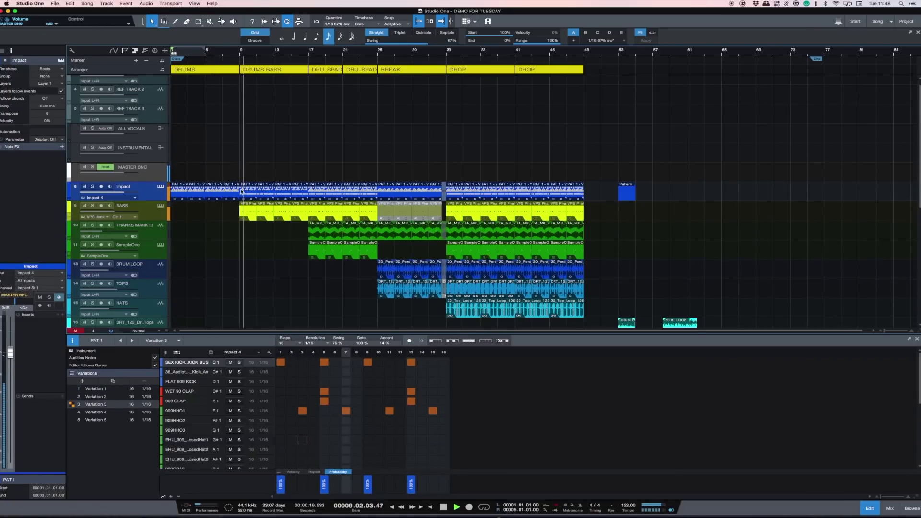
Step: Set the loop range to bars 9 to 13 on the Impact track, stop playback and solo the track
left_click(256, 191)
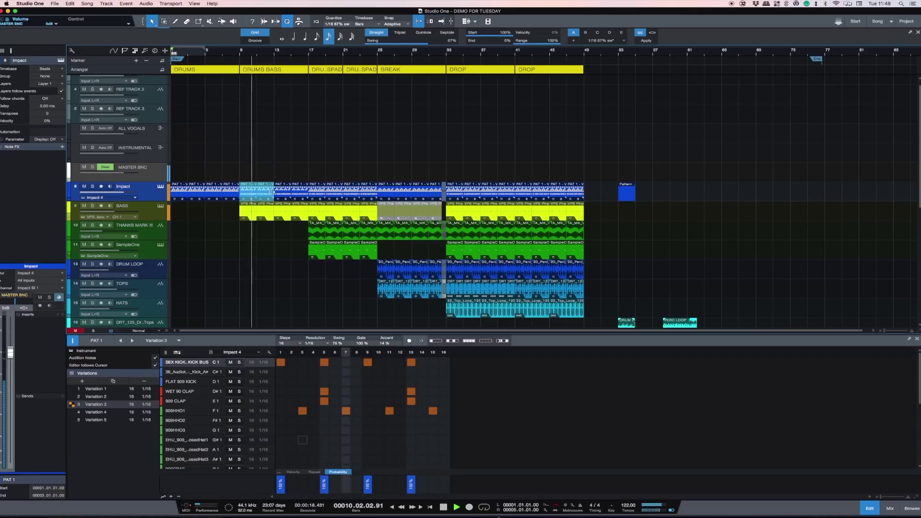
key("p")
key("space")
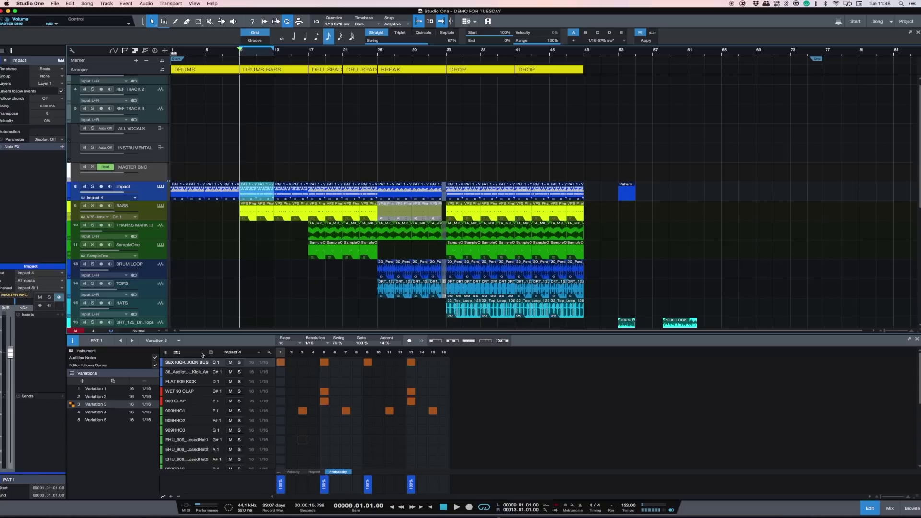
left_click(92, 186)
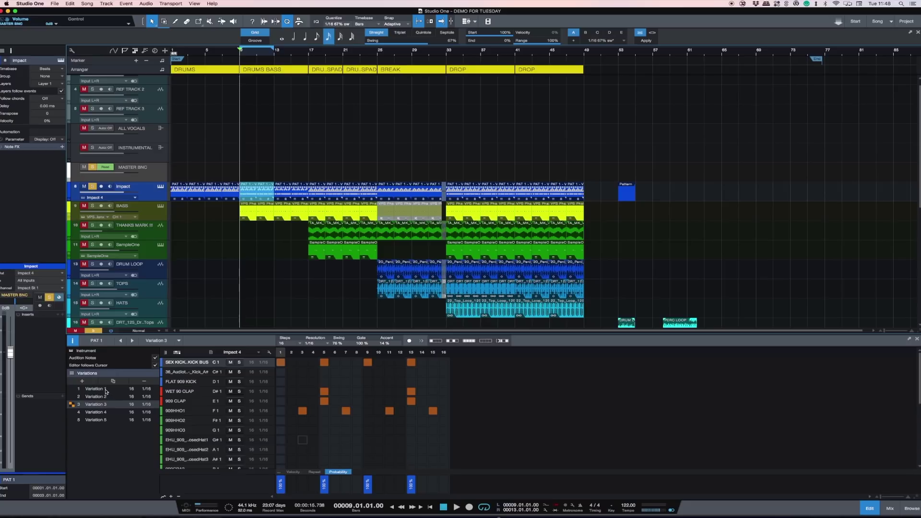
Step: Compare the Impact patterns at bars 5 and 9, playing the bar 9 pattern with Variation 2 and with Variation 3
left_click(208, 195)
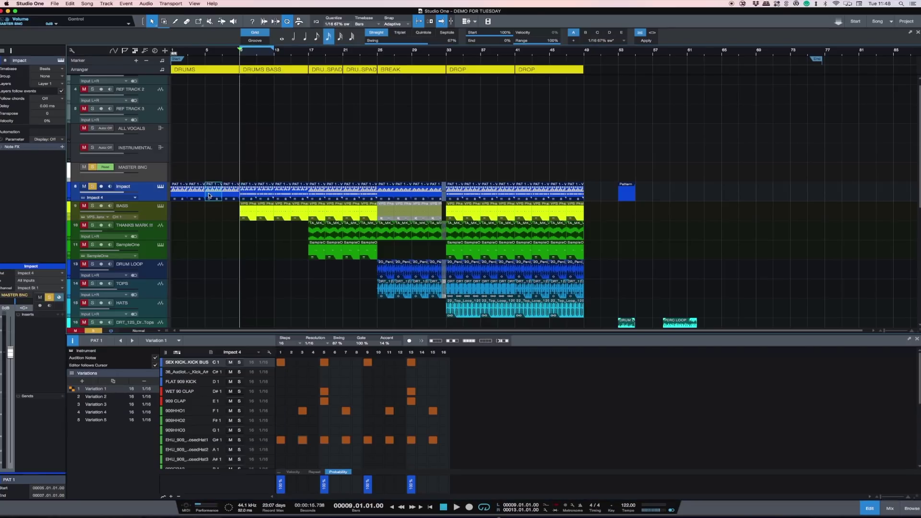
left_click(255, 195)
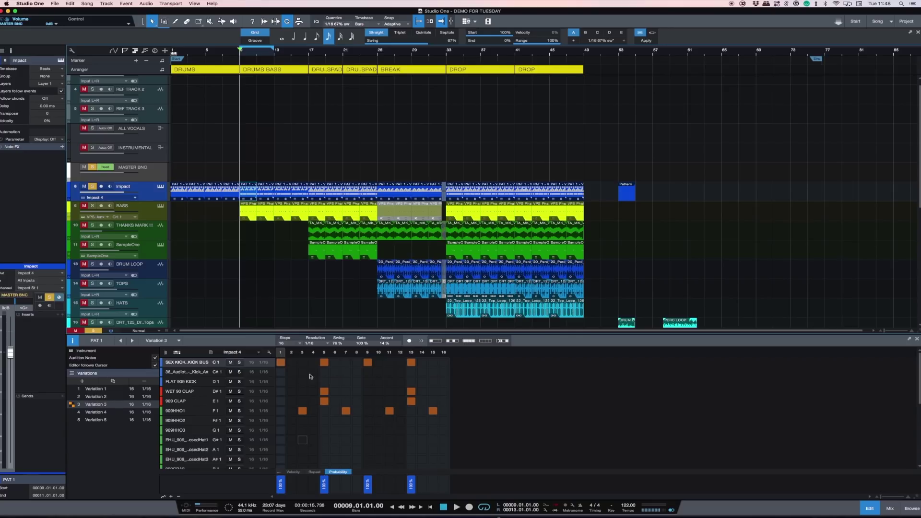
key("space")
left_click(103, 397)
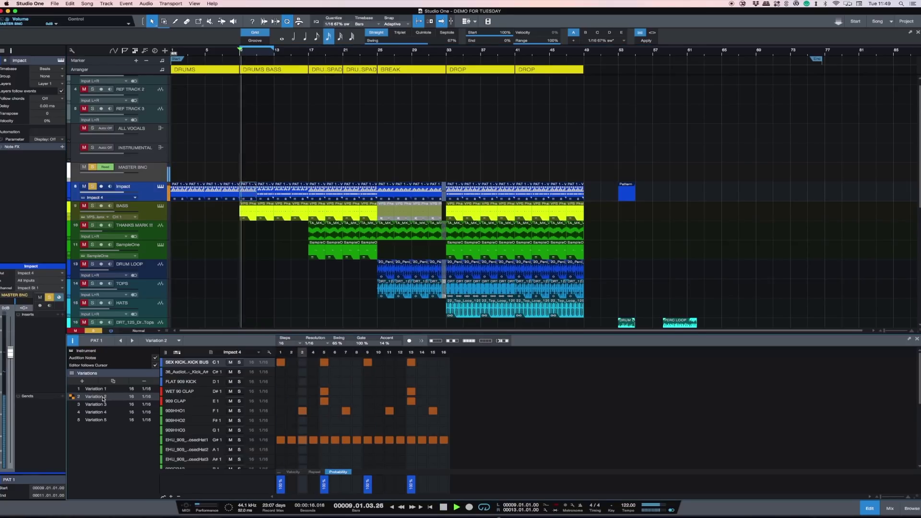
key("space")
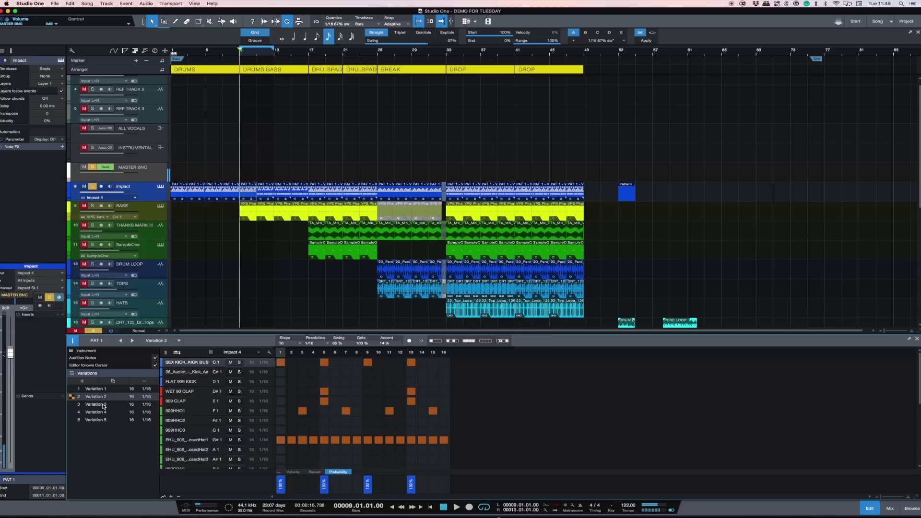
left_click(103, 405)
key("space")
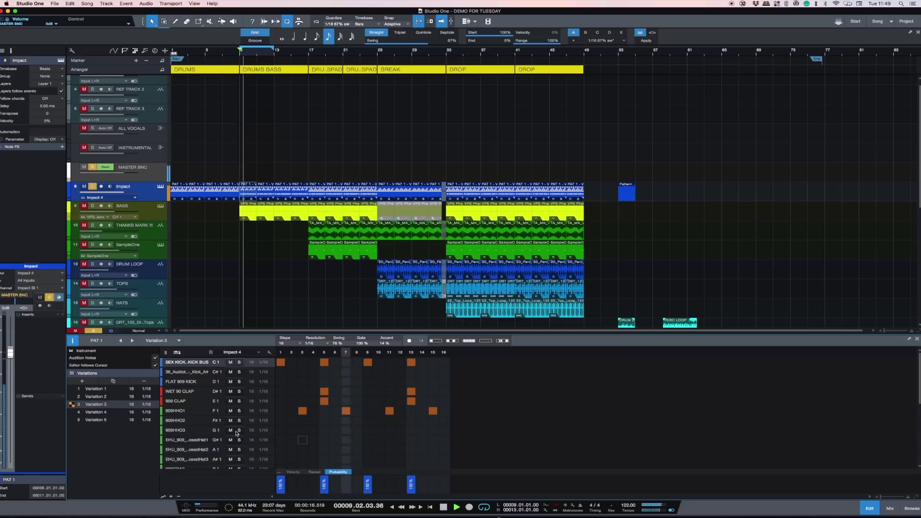
Step: Stop playback and duplicate the DRUMS BASS arranger section, inserting the copy beside the original
left_click_drag(492, 331, 498, 307)
key("space")
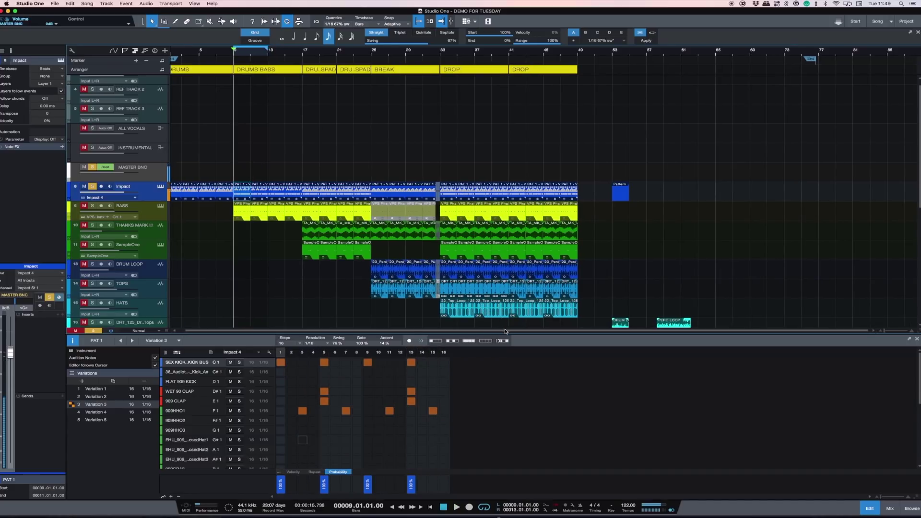
left_click_drag(518, 334, 499, 388)
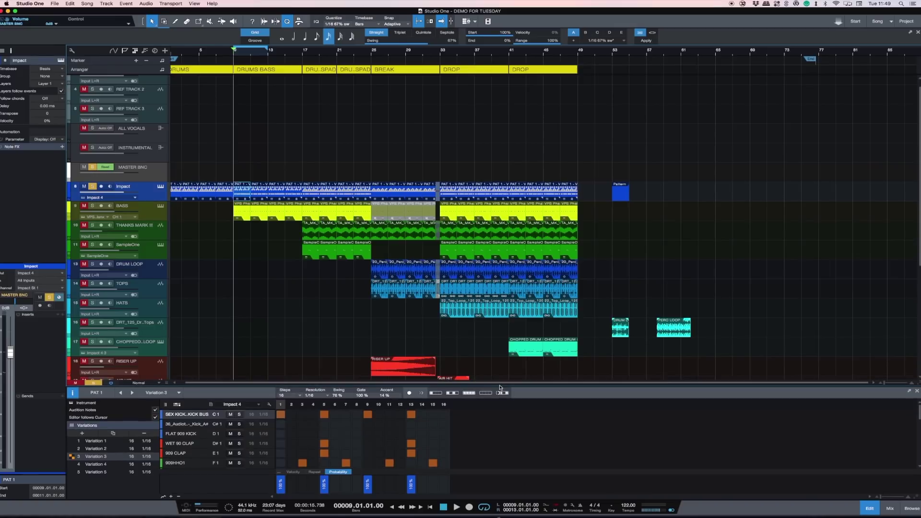
left_click(271, 68)
left_click_drag(260, 70, 301, 72)
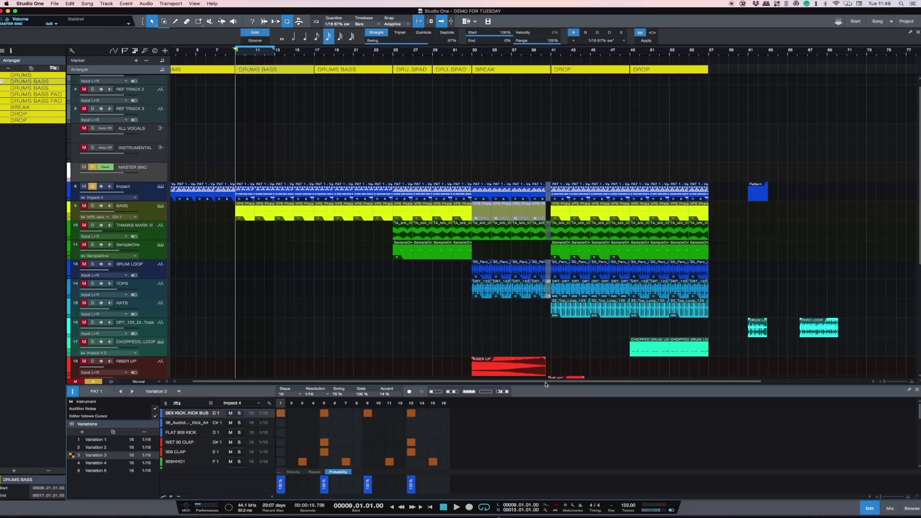
Step: Play the Impact pattern at bar 9 briefly, stop, and duplicate its Variation 3 as a new variation
left_click_drag(548, 382, 548, 278)
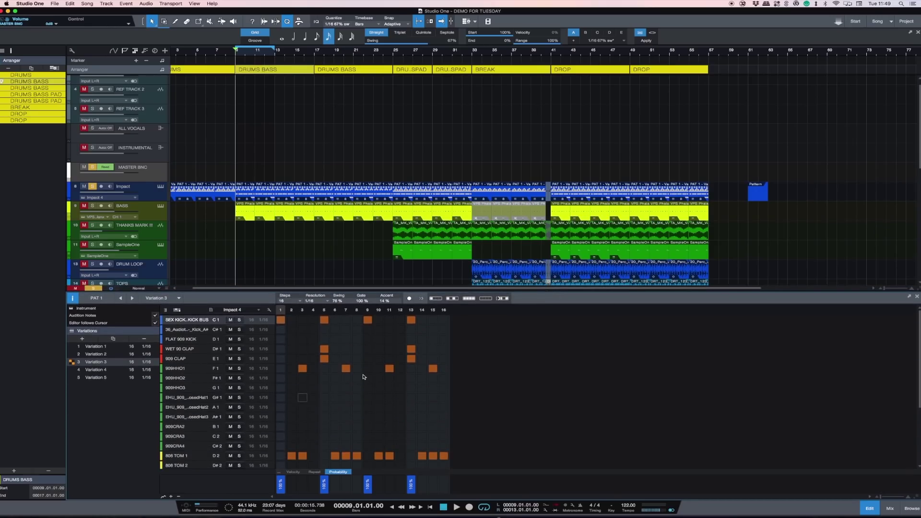
key("space")
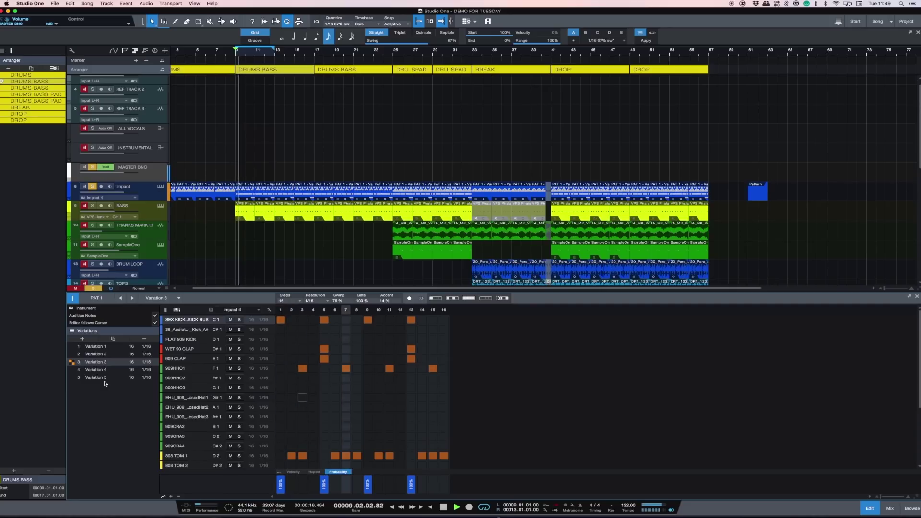
key("space")
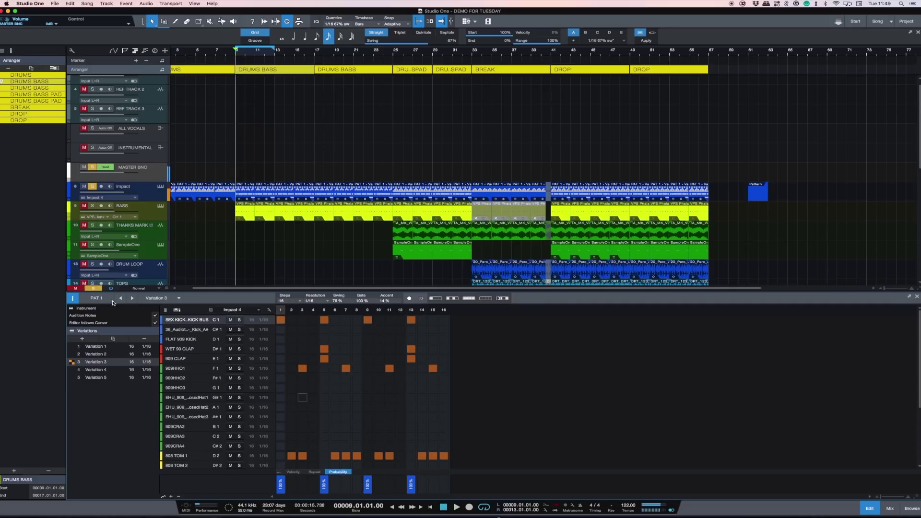
left_click(114, 340)
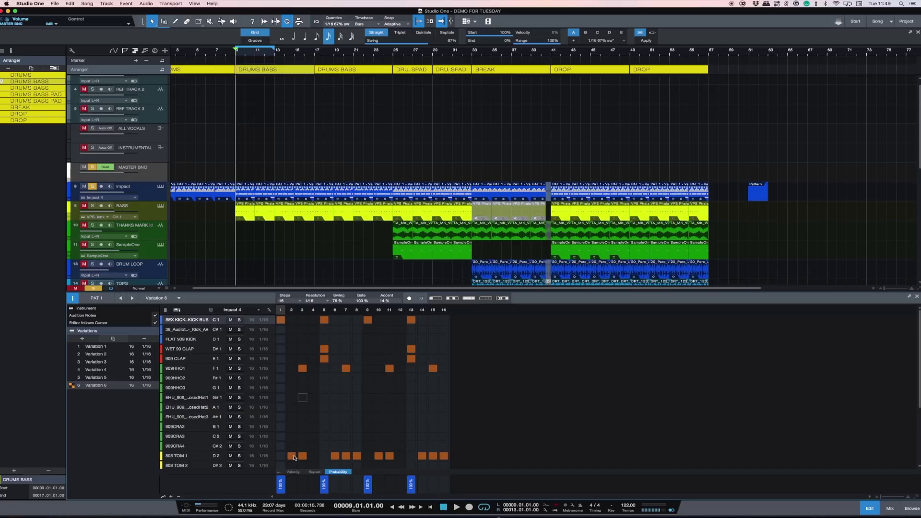
Step: Clear all steps of the 808 TOM 1 lane in the duplicated variation and play the pattern at bar 9
left_click(293, 456)
left_click(301, 456)
left_click_drag(331, 457, 468, 462)
key("space")
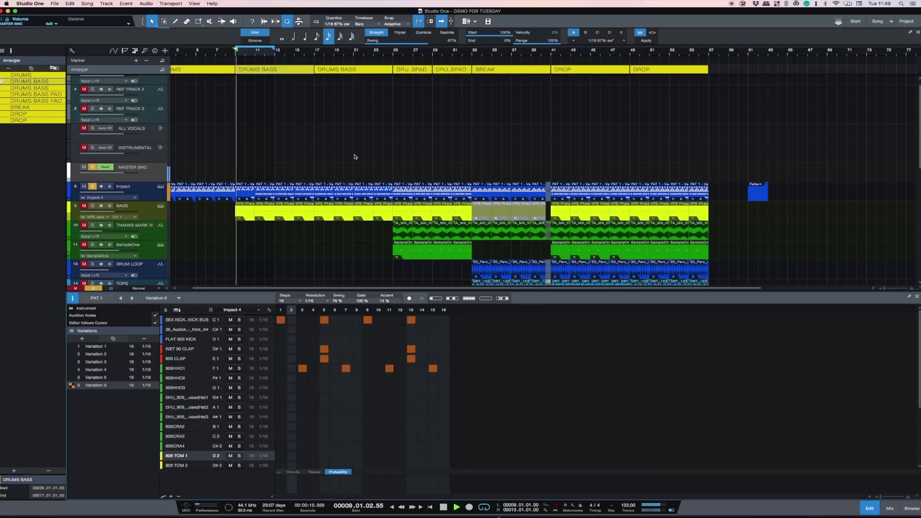
key("space")
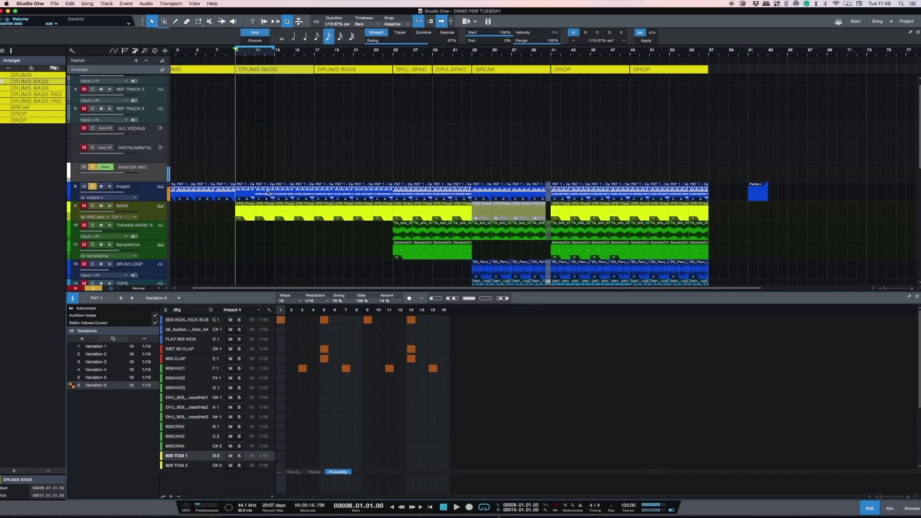
Step: Replace the Impact patterns between bars 11 and 17 with copies of the bar 9 pattern and play the track from bar 5
left_click(267, 192)
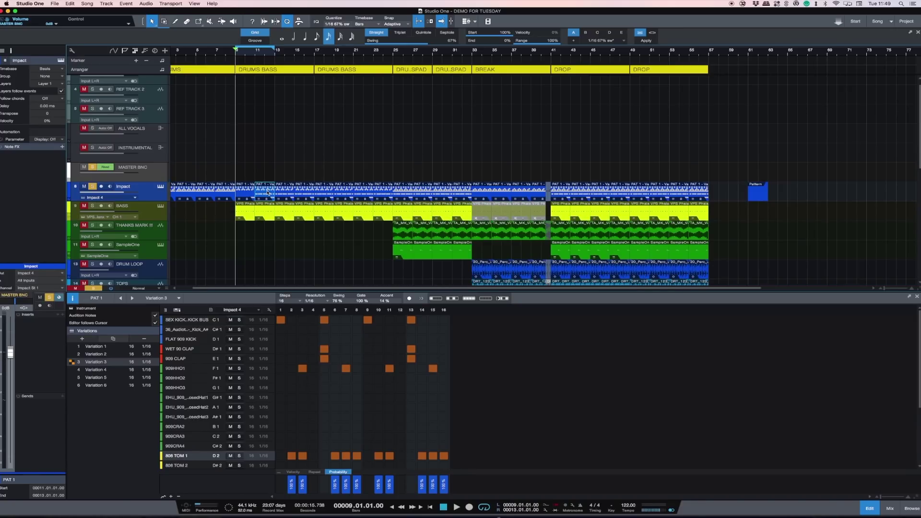
left_click_drag(267, 192, 287, 192)
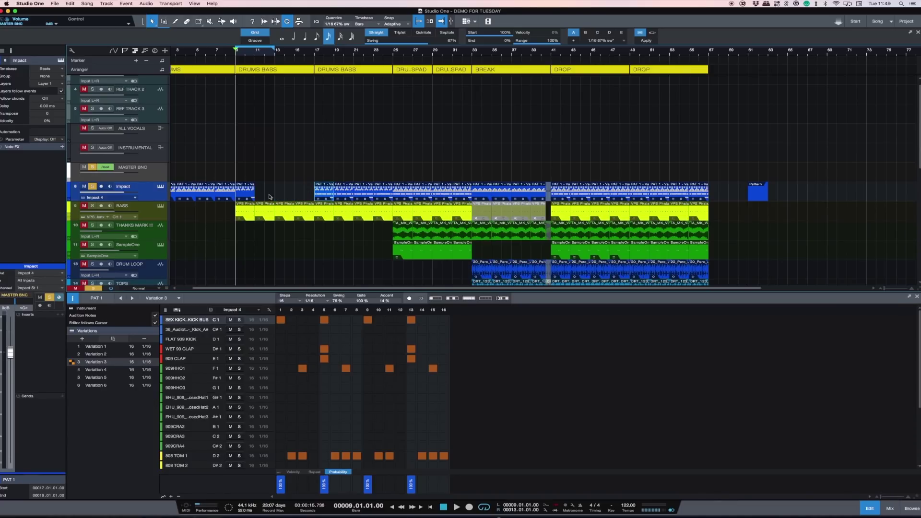
left_click(248, 195)
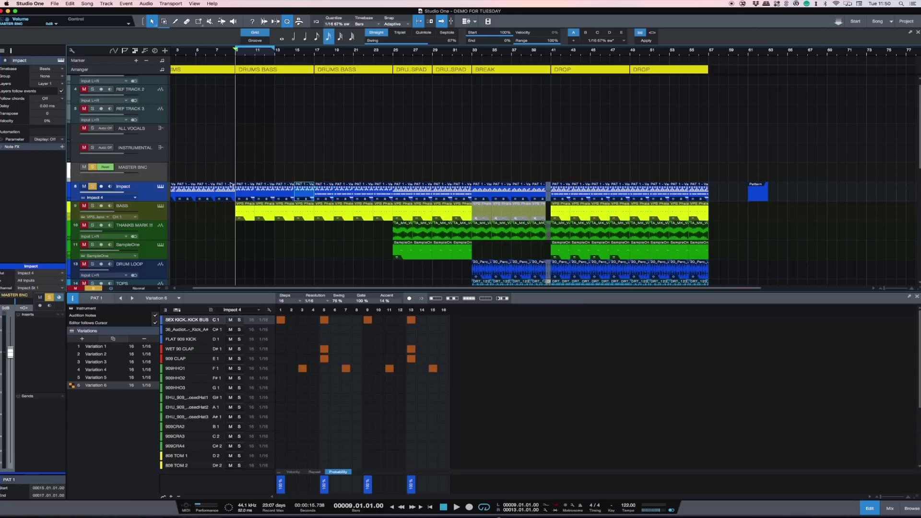
left_click(203, 175)
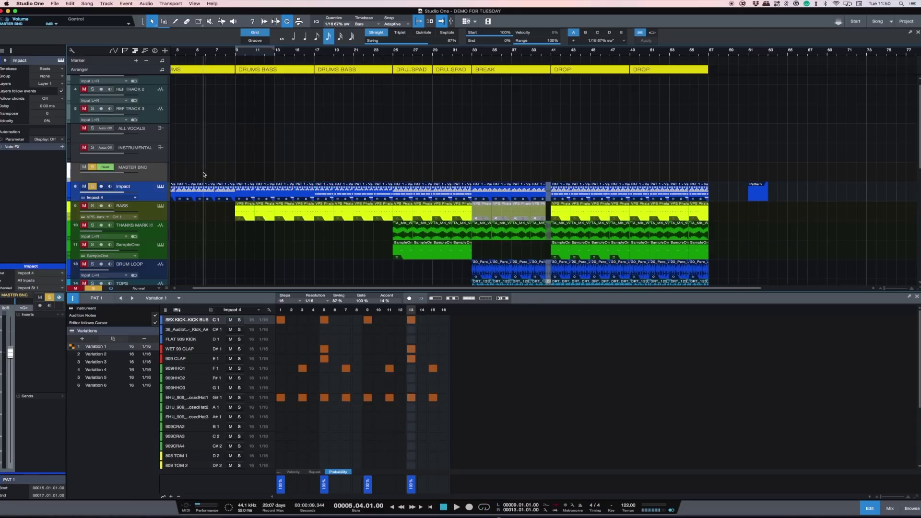
key("w")
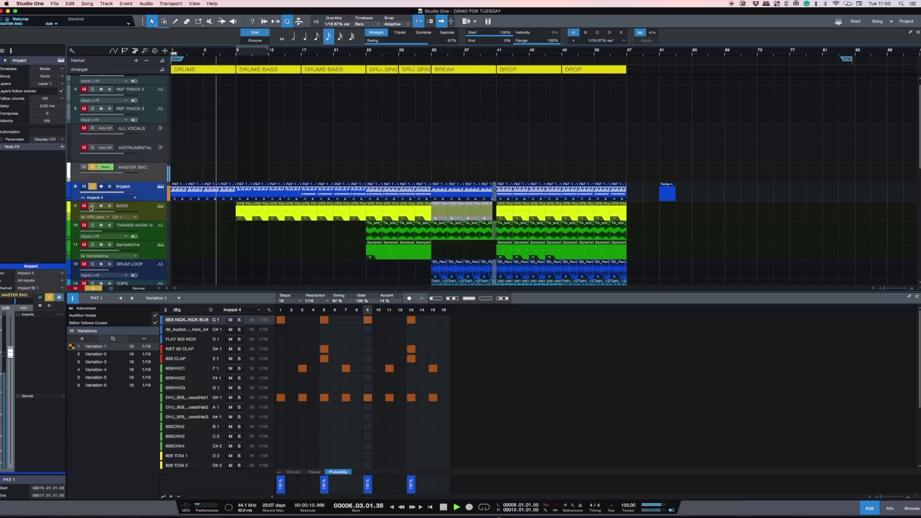
Step: Solo the Impact track and its tth_perc_mnmlklik lane, and try a repeat on step 4 of that lane during playback
scroll(278, 193, "down", 3)
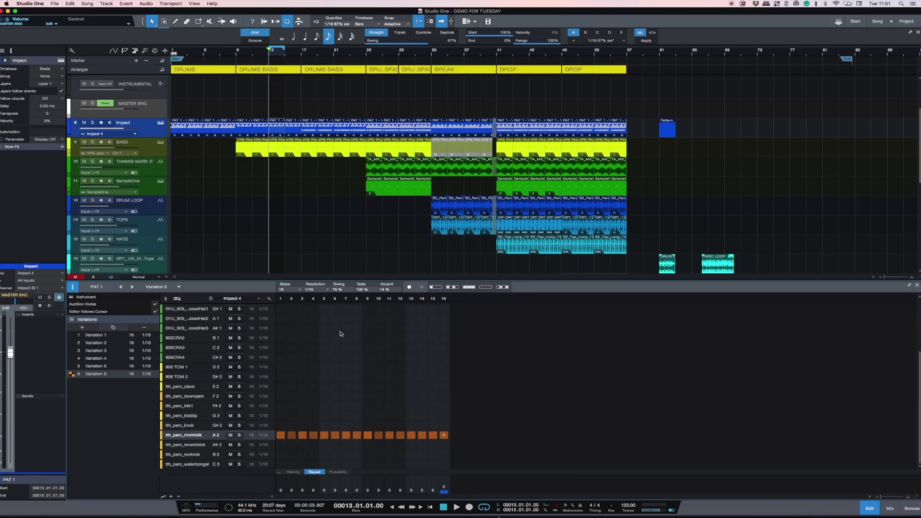
left_click(93, 123)
key("space")
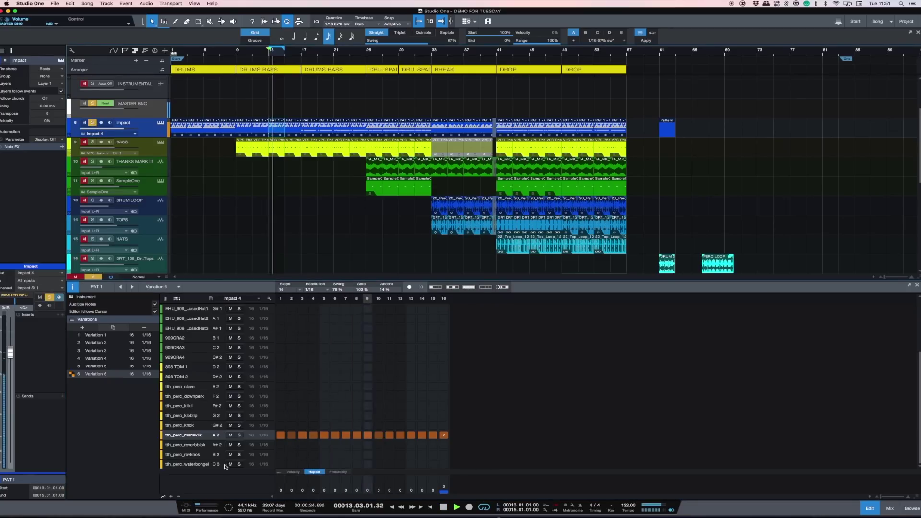
key("space")
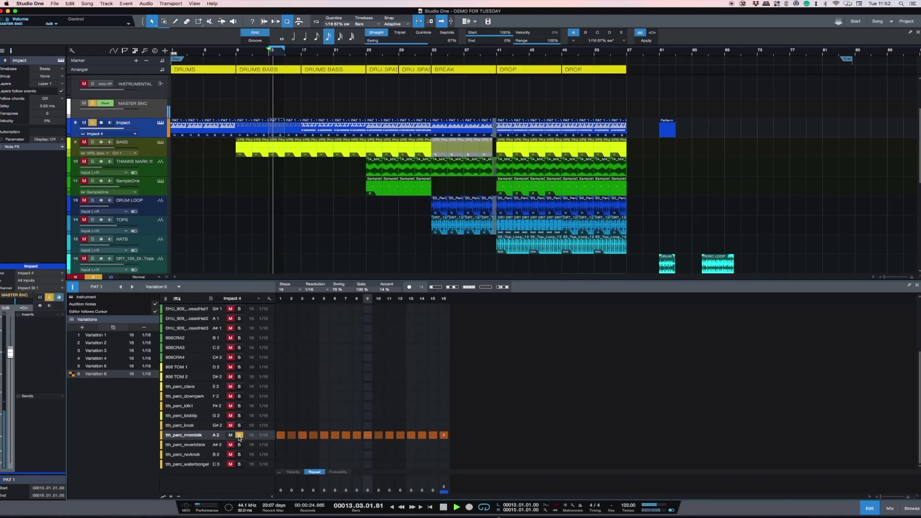
key("space")
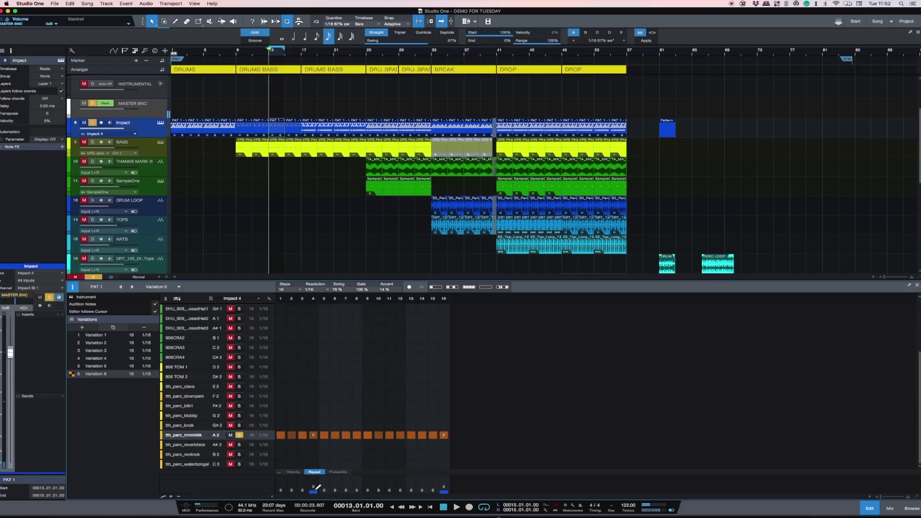
key("space")
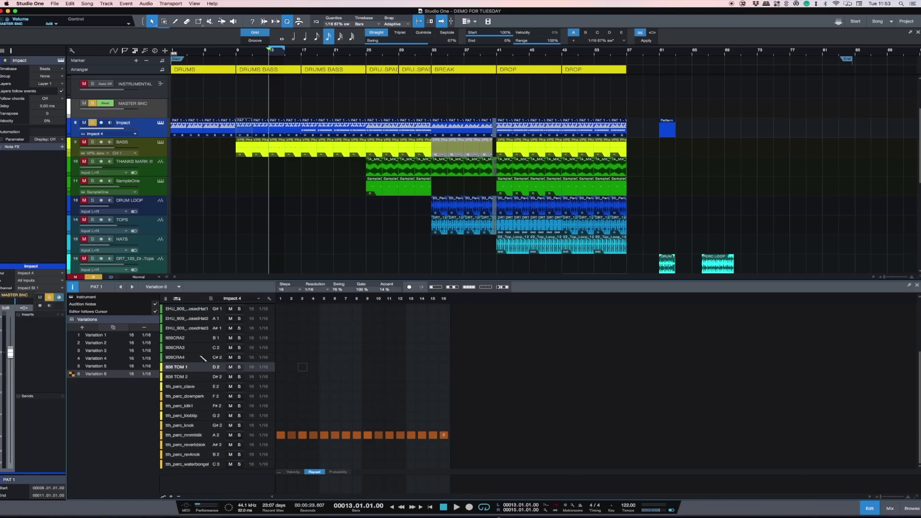
Step: Solo the 808 TOM 1, tth_perc_mnmlklik and tth_perc_clave lanes, fill all 16 tth_perc_clave steps and play them
key("space")
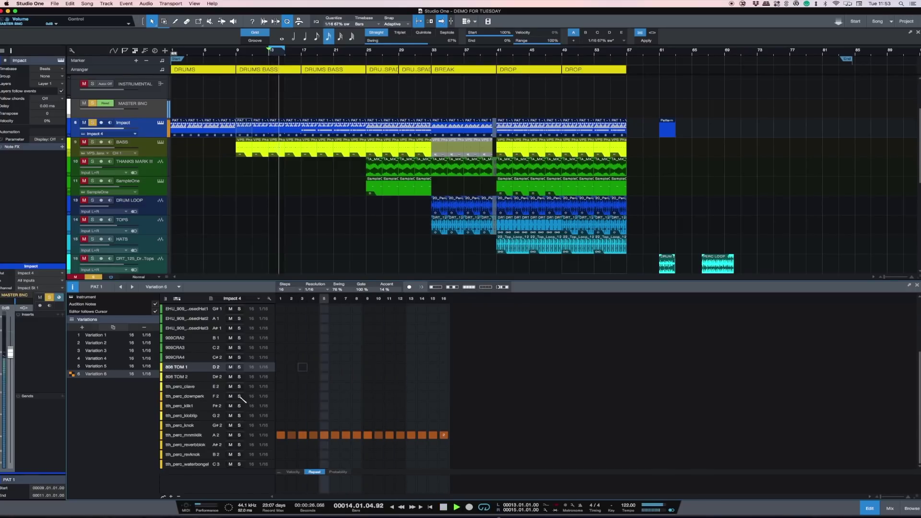
left_click(240, 367)
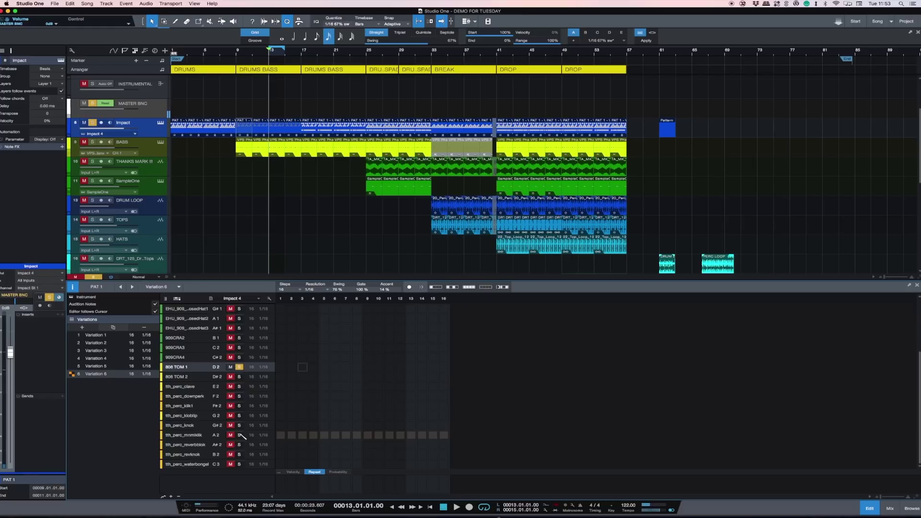
left_click(239, 435)
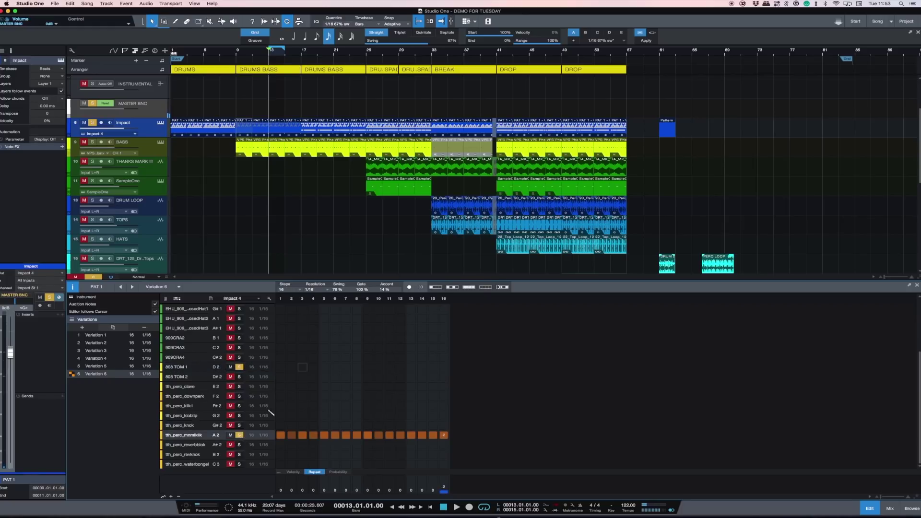
left_click(281, 387)
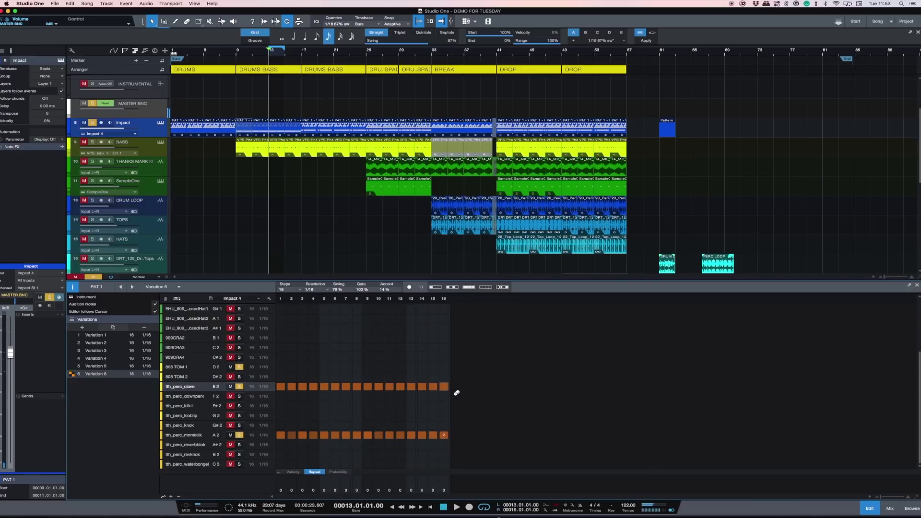
key("space")
key("space")
Step: Adjust the gain of the tth_perc_mnmlklik and tth_perc_clave pads in the Impact instrument and unsolo all pattern lanes
left_click(160, 124)
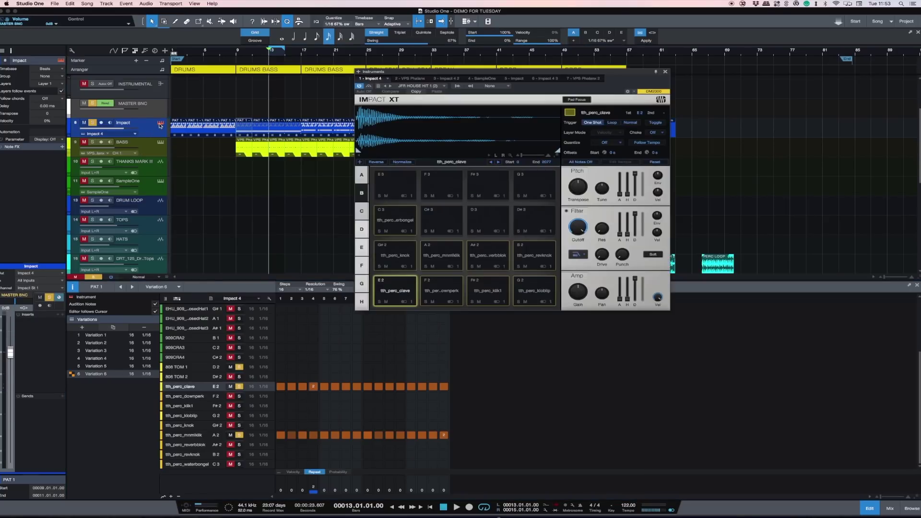
left_click(446, 265)
left_click(412, 282)
left_click(239, 367)
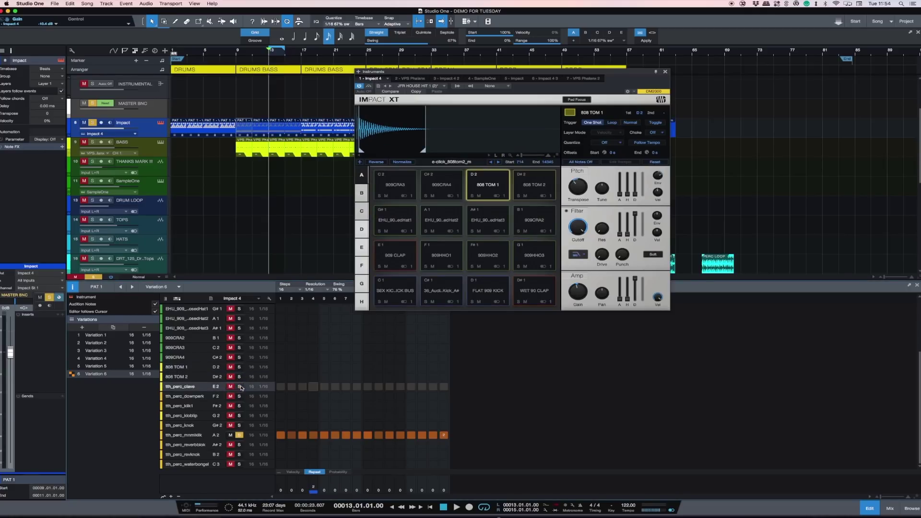
left_click(239, 386)
left_click(239, 435)
Step: Try a repeat on step 13 of the tth_perc_clave lane during playback, stop, and clear that lane
key("space")
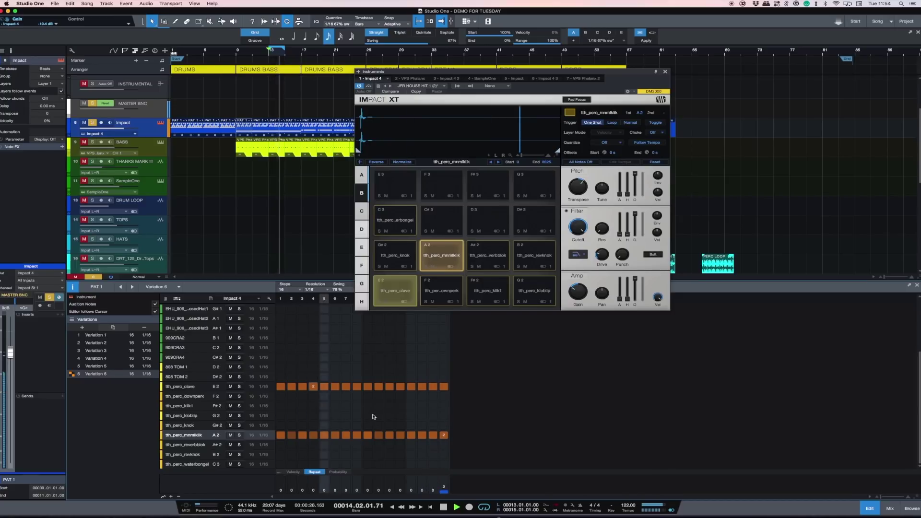
left_click(400, 390)
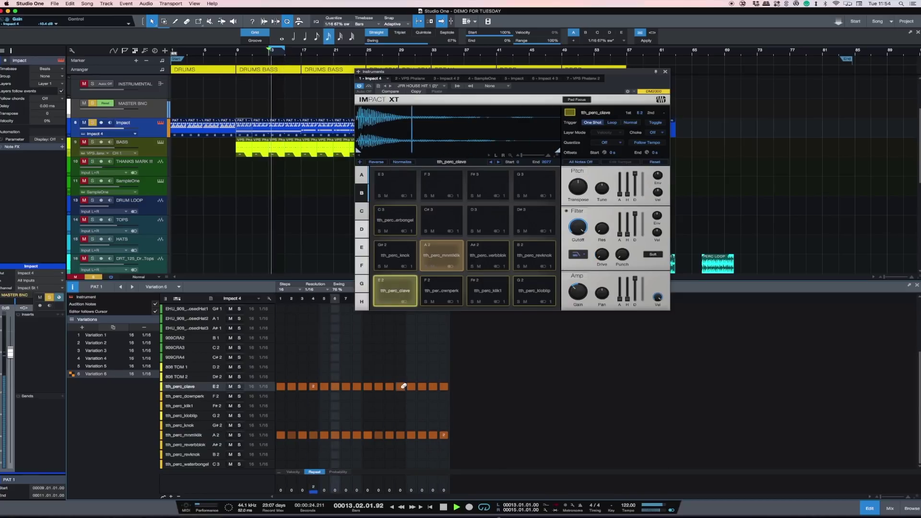
key("space")
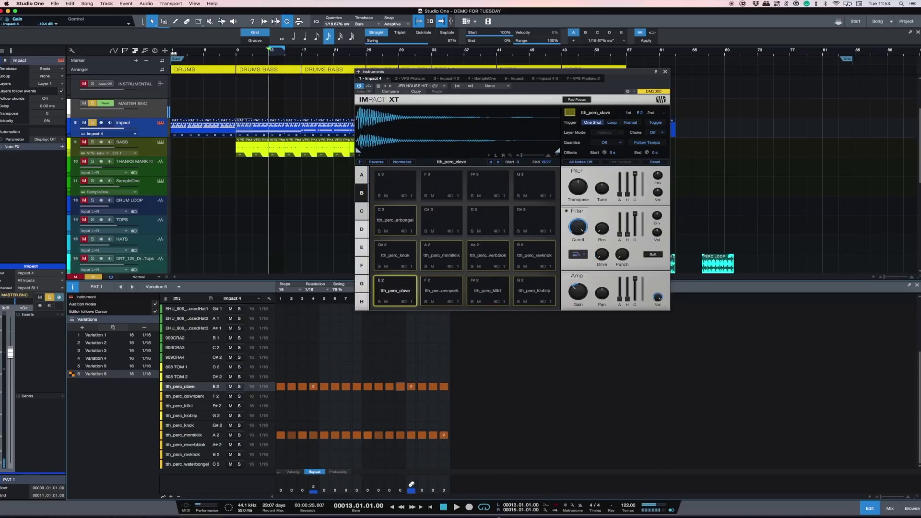
key("space")
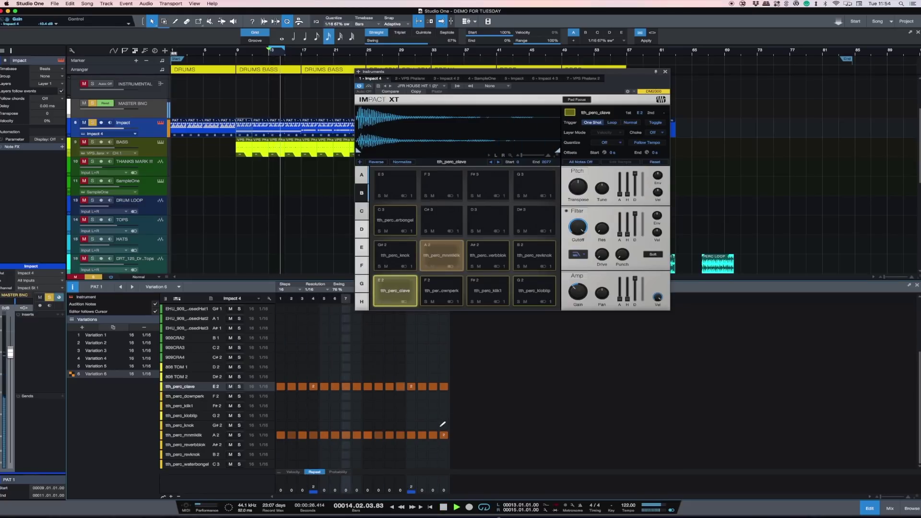
key("space")
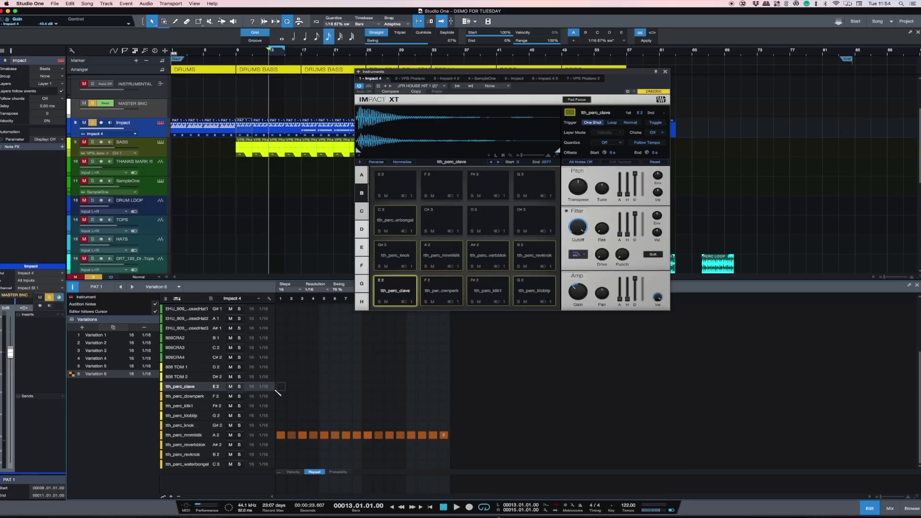
Step: Close the Impact instrument, play the song on from bar 13 with looping off, and unsolo the tracks
left_click(665, 72)
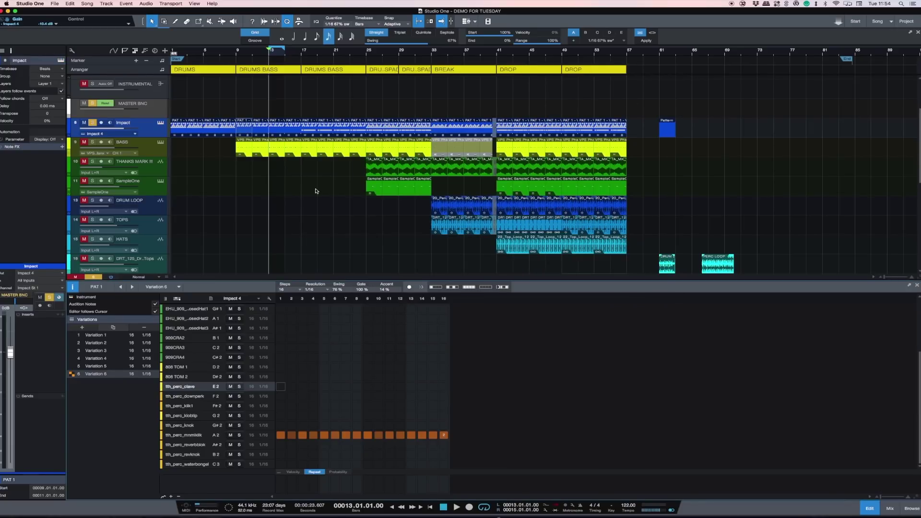
key("space")
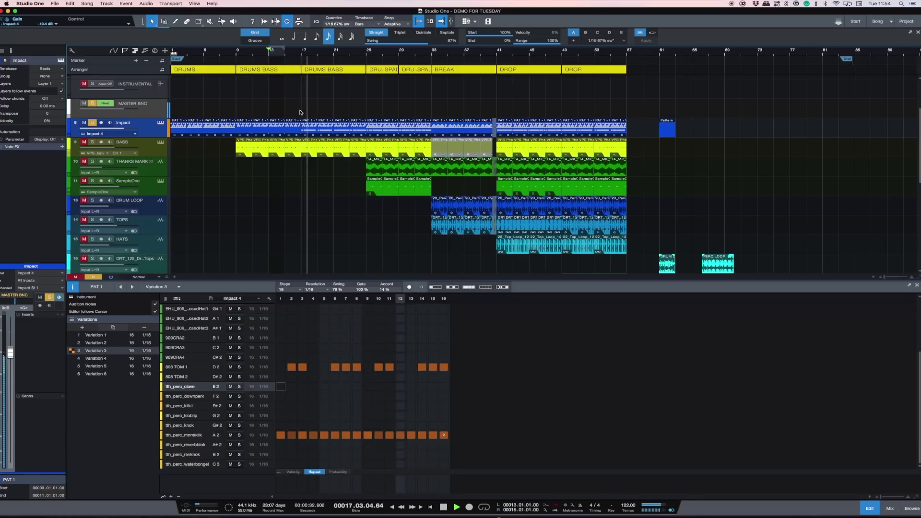
left_click(93, 143)
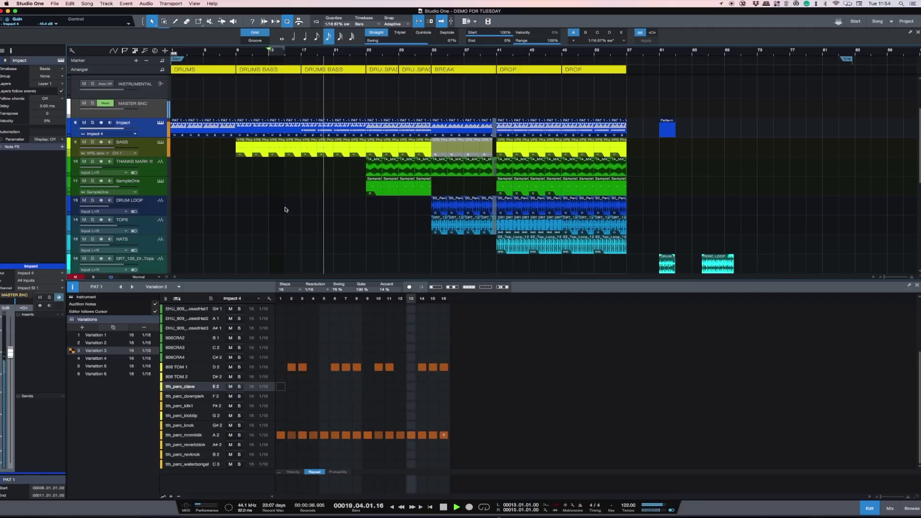
key("shift+w")
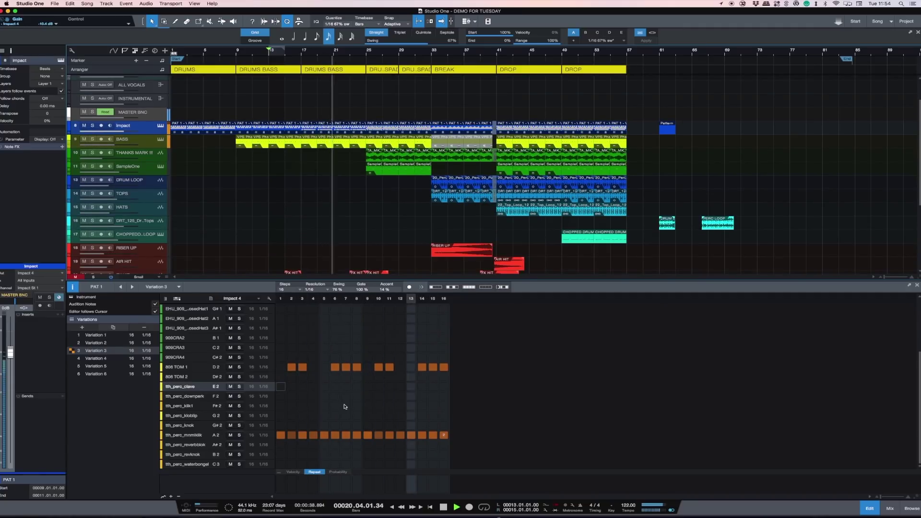
key("space")
Step: View the step velocities of the tth_perc_mnmlklik lane
left_click(292, 472)
left_click(197, 436)
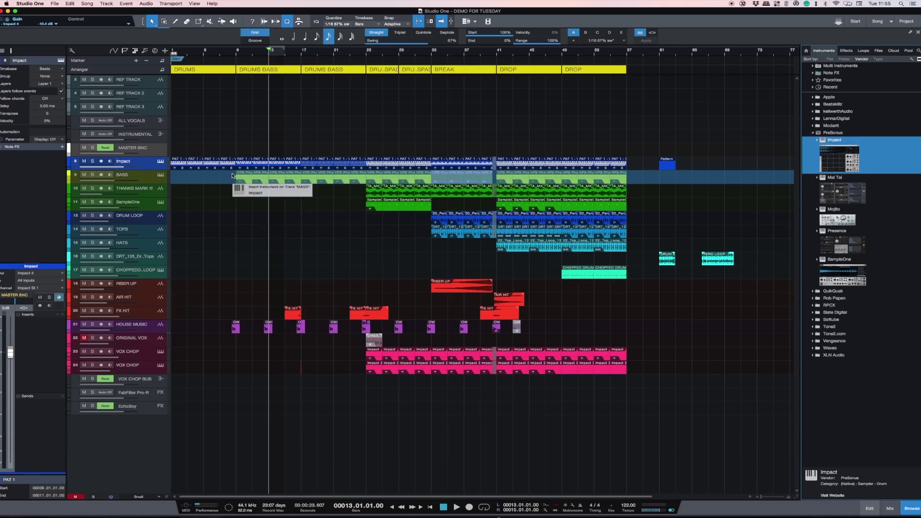
Step: Add a new Impact instrument track between the existing Impact track and BASS, and solo it
left_click_drag(233, 173, 232, 172)
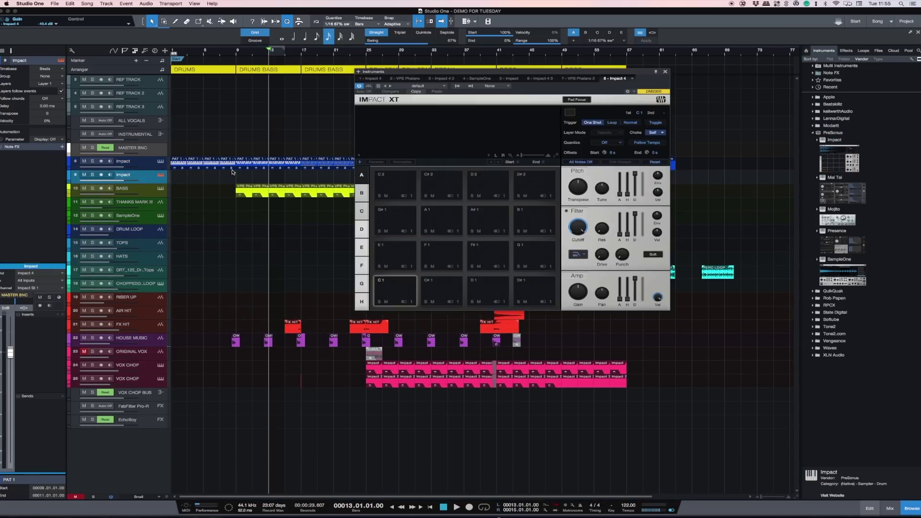
left_click_drag(506, 70, 537, 81)
left_click(93, 176)
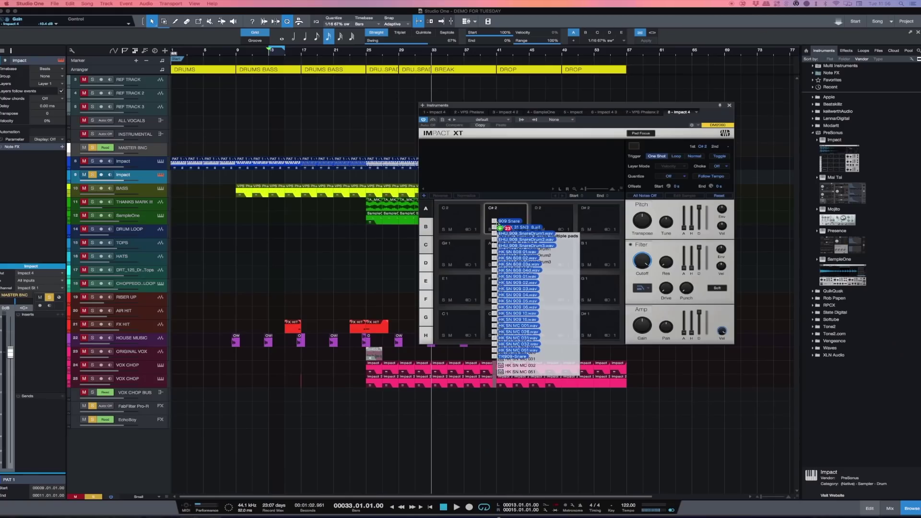
Step: Try loading the batch of 909 snare samples onto the pads of the new Impact
left_click_drag(494, 222, 456, 335)
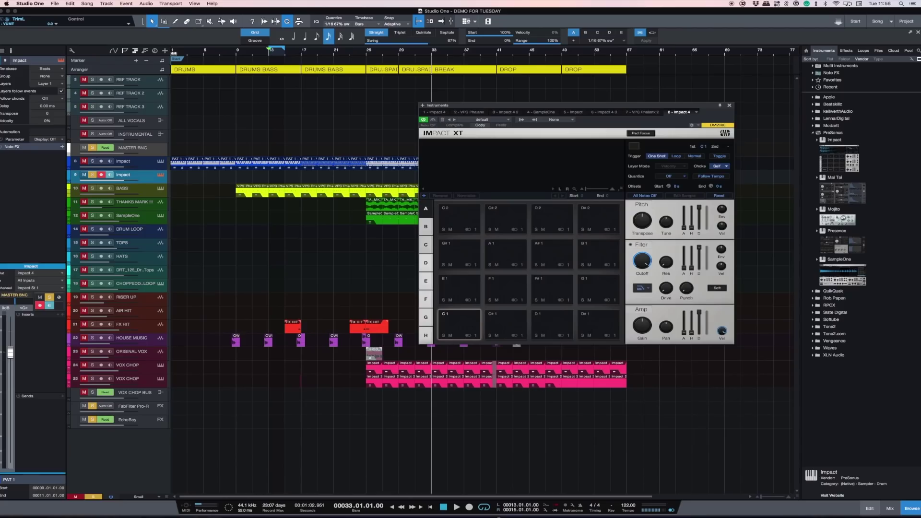
Step: Loop the short drum loop event at bar 61 on the DRT_125 Tops track and listen to it
left_click_drag(504, 108, 247, 92)
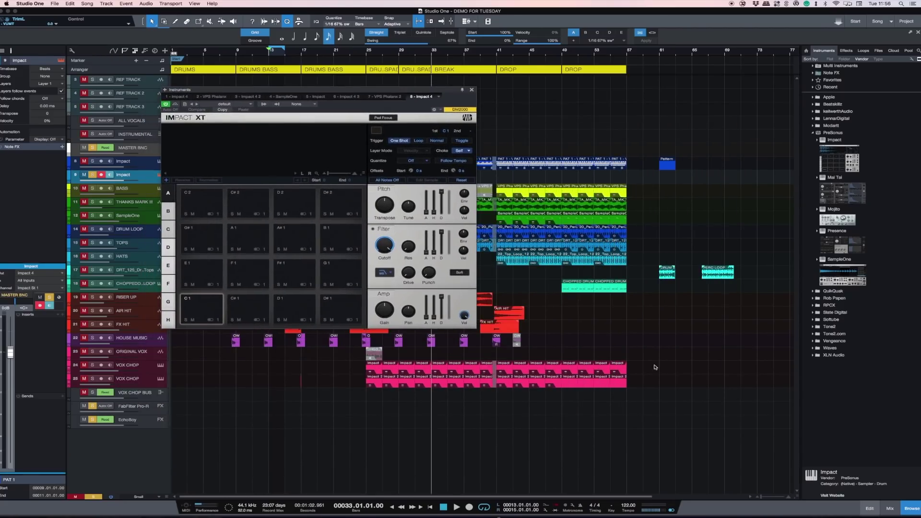
left_click(664, 275)
key("p")
key("space")
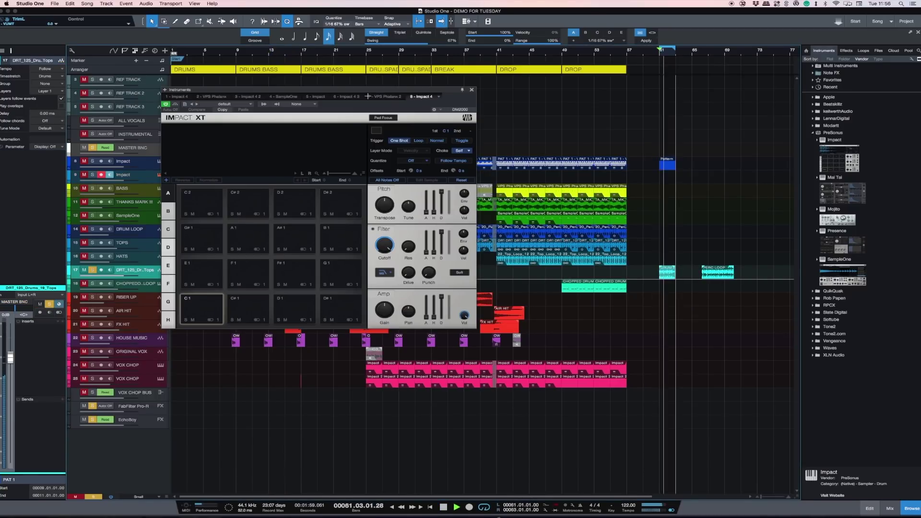
left_click_drag(362, 91, 472, 98)
key("space")
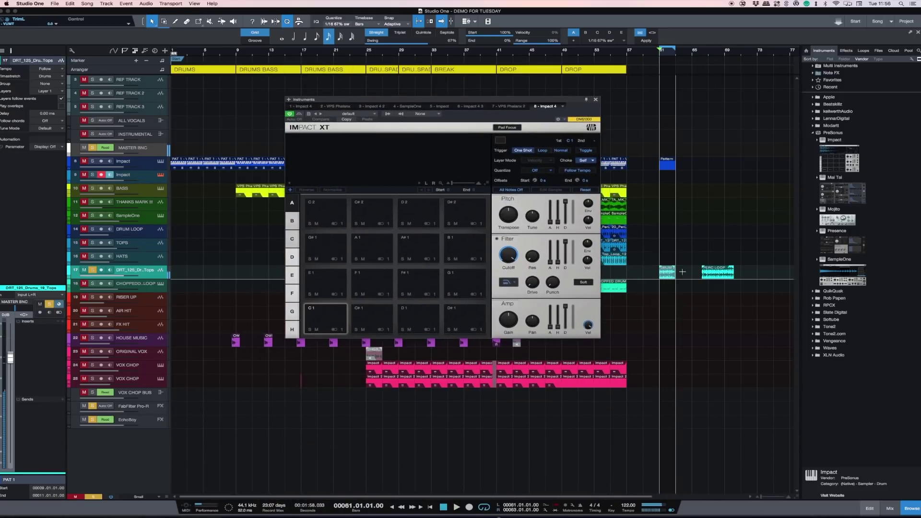
Step: Slice the DRT_125 drum loop event at bar 61 across the new Impact's pads, starting from pad C 1
left_click(668, 277)
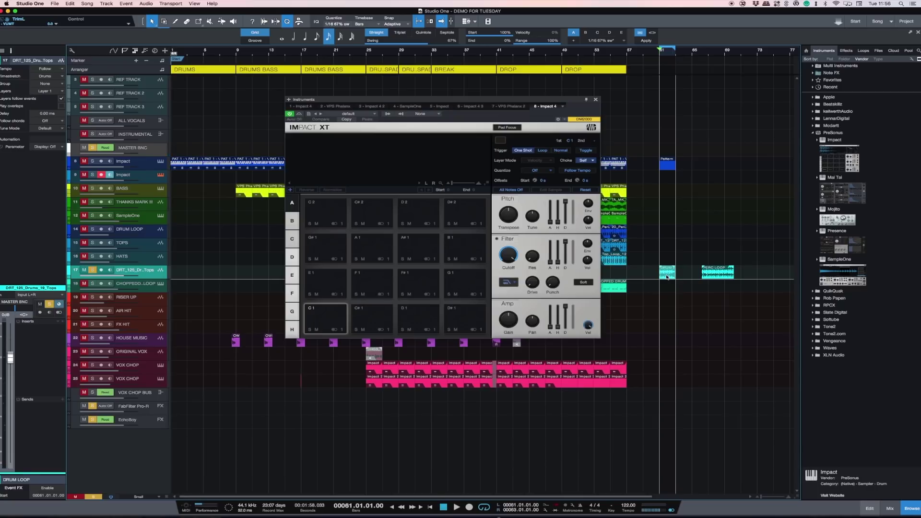
left_click_drag(667, 277, 334, 312)
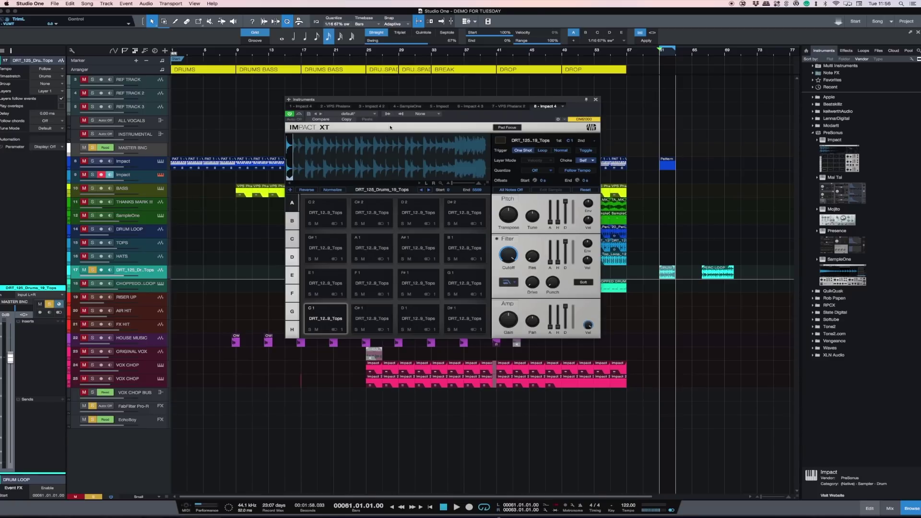
left_click_drag(389, 101, 454, 152)
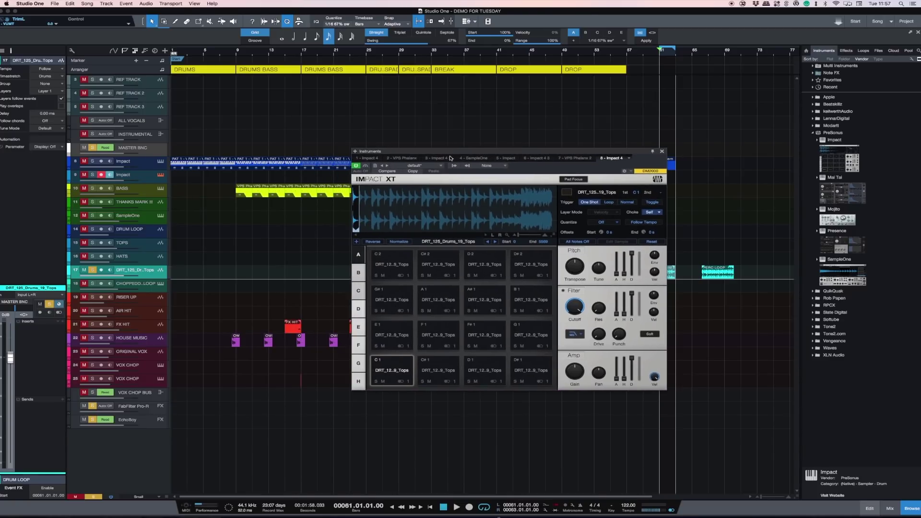
Step: Unsolo the DRT_125 Tops track and solo the new Impact track for playing the slices
left_click(92, 271)
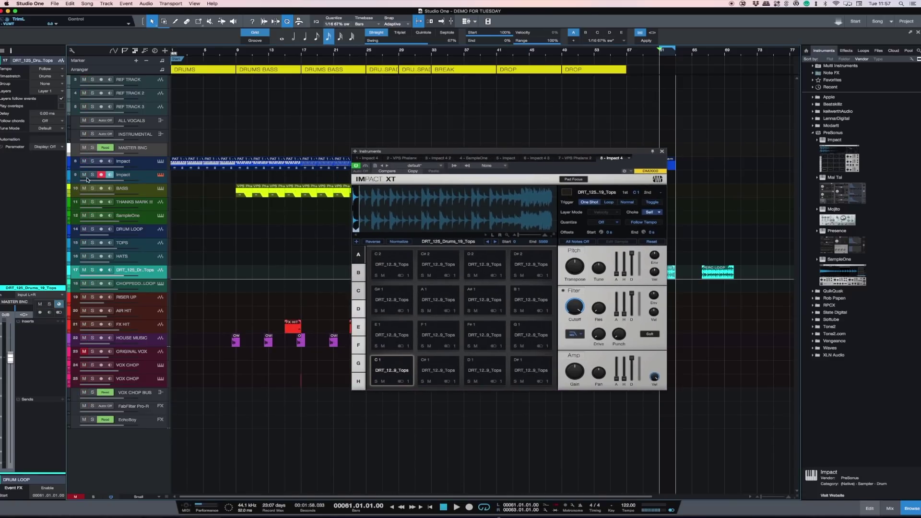
left_click(104, 176)
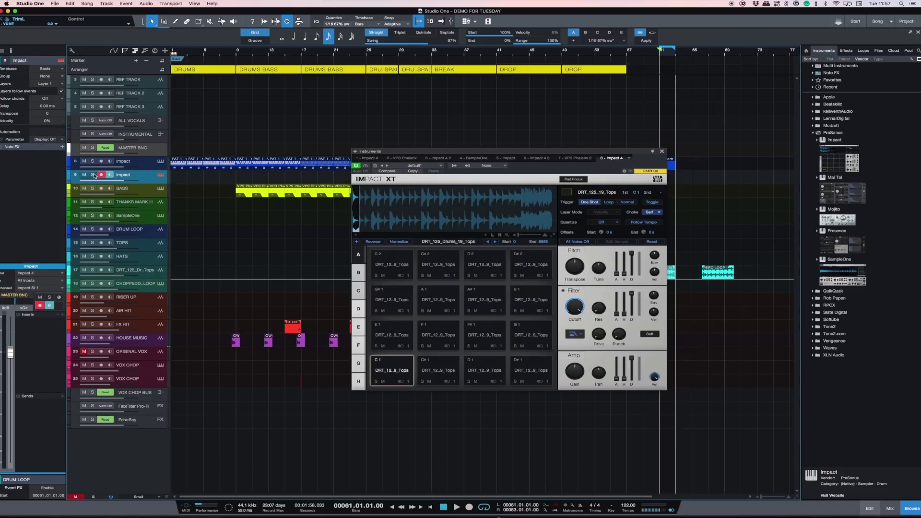
left_click(93, 175)
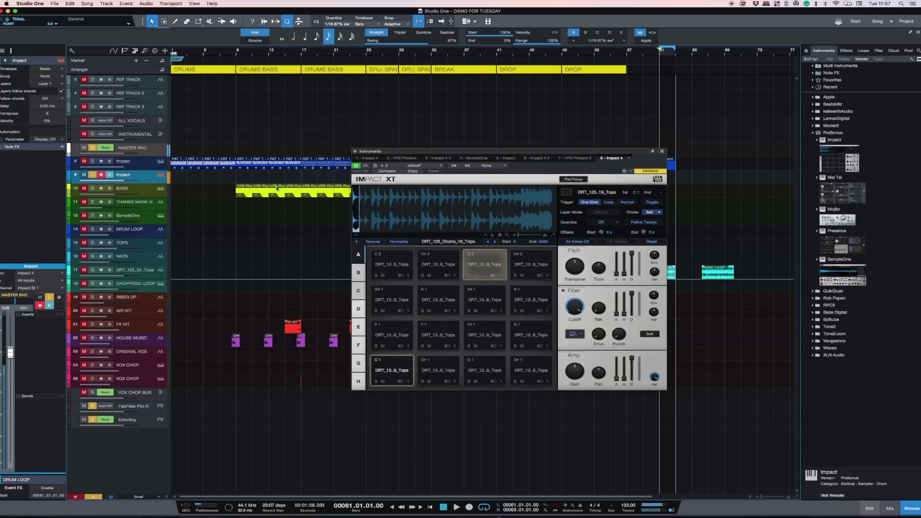
Step: Turn on Pad Focus in Impact and adjust the waveform zoom to inspect the D 2 slice
left_click(574, 181)
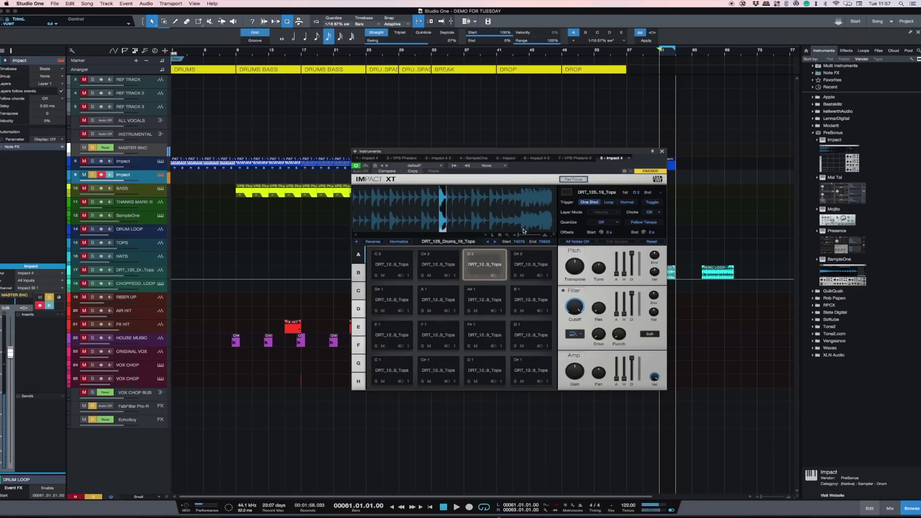
mouse_move(519, 237)
left_mouse_down()
mouse_move(502, 214)
mouse_move(495, 250)
mouse_move(462, 234)
left_mouse_up()
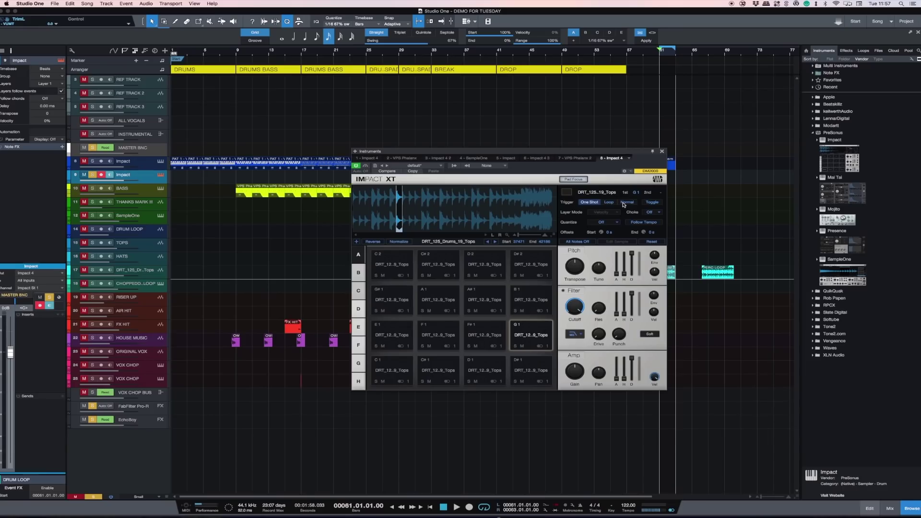
Step: Set the G 1 pad's trigger mode to Normal, adjust the amp envelope, and close the Impact instrument
left_click(626, 202)
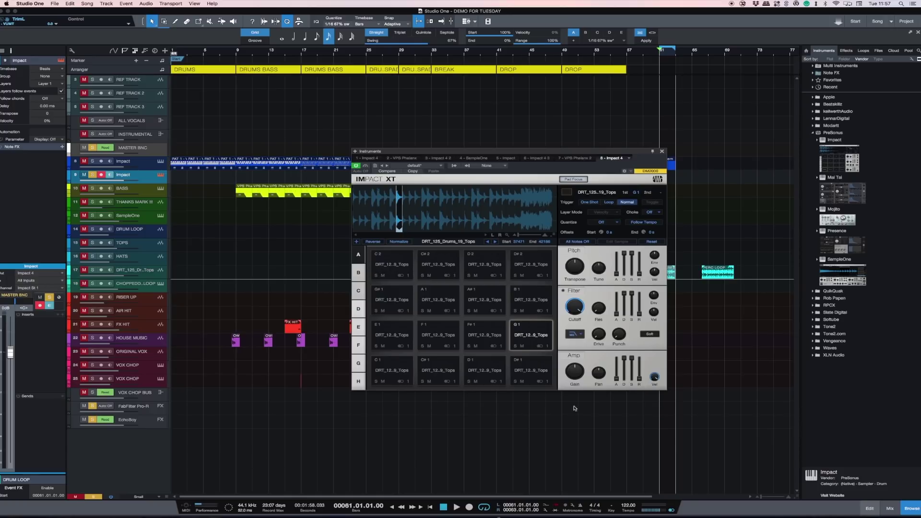
left_click_drag(615, 382, 630, 352)
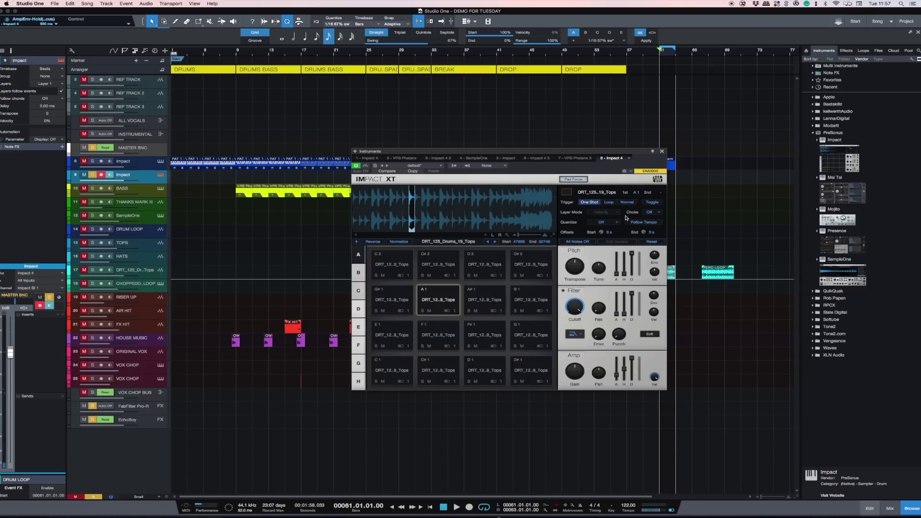
left_click(663, 152)
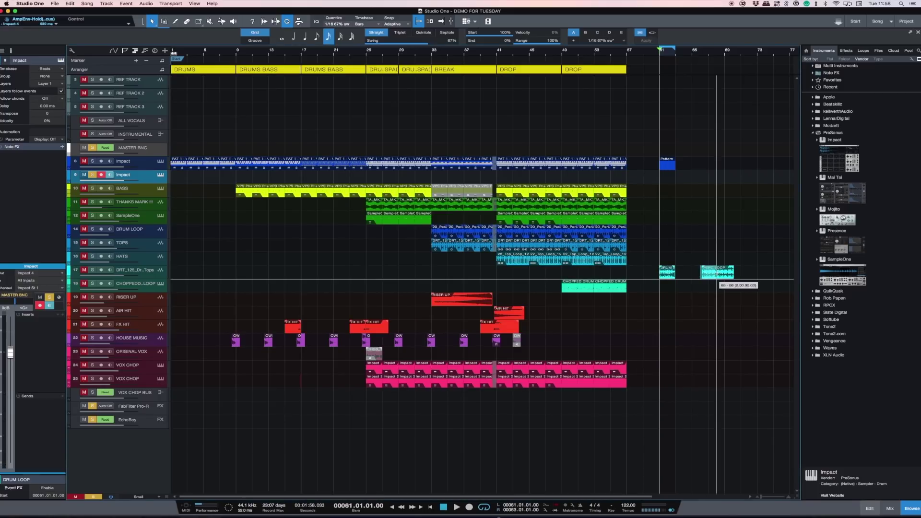
Step: Loop bars 66 to 69 over the percussion loop on the DRT_125 Tops track and listen to it
left_click_drag(734, 278, 699, 281)
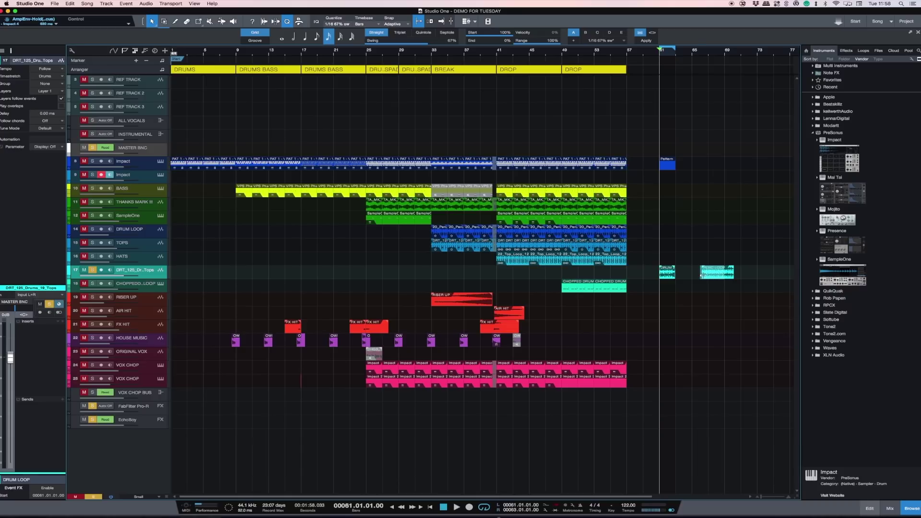
key("p")
key("space")
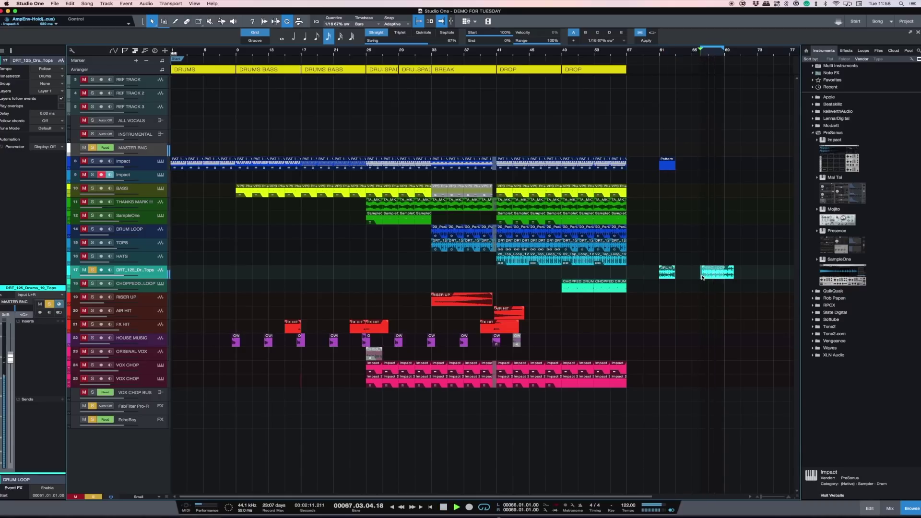
key("space")
Step: Loop the first CHOPPED DRUM LOOP part at bar 49, listen to it soloed, and unsolo the track
left_click(153, 287)
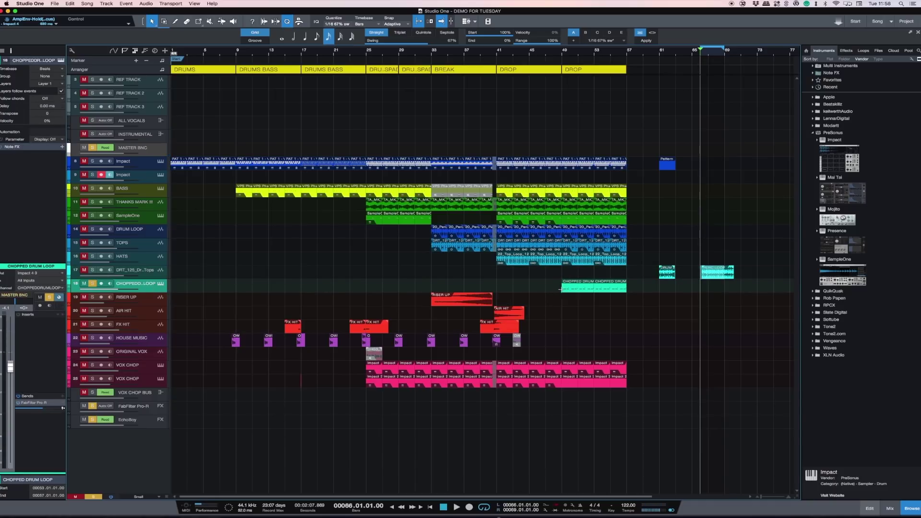
left_click(592, 290)
key("p")
key("space")
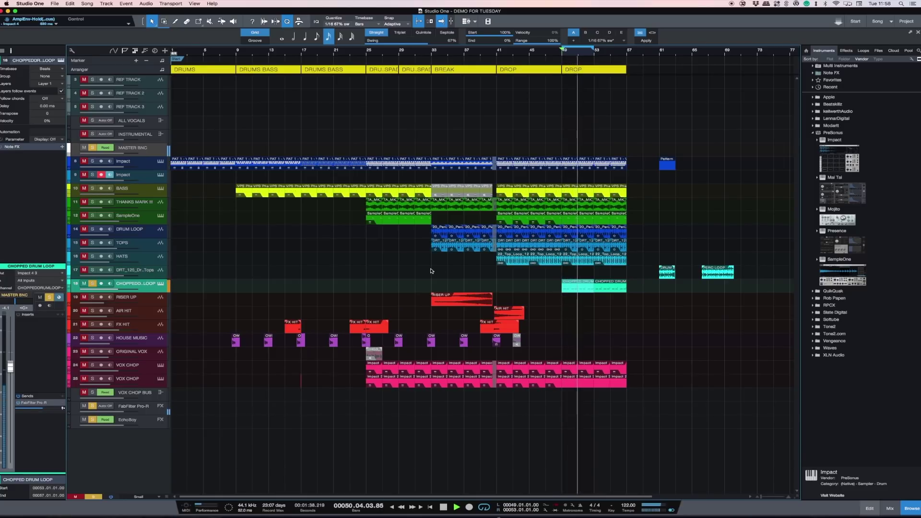
key("space")
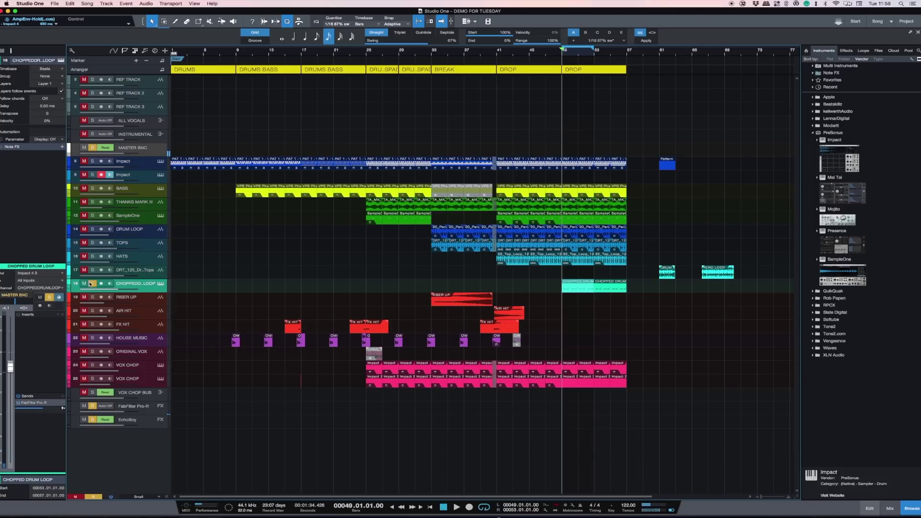
left_click(92, 283)
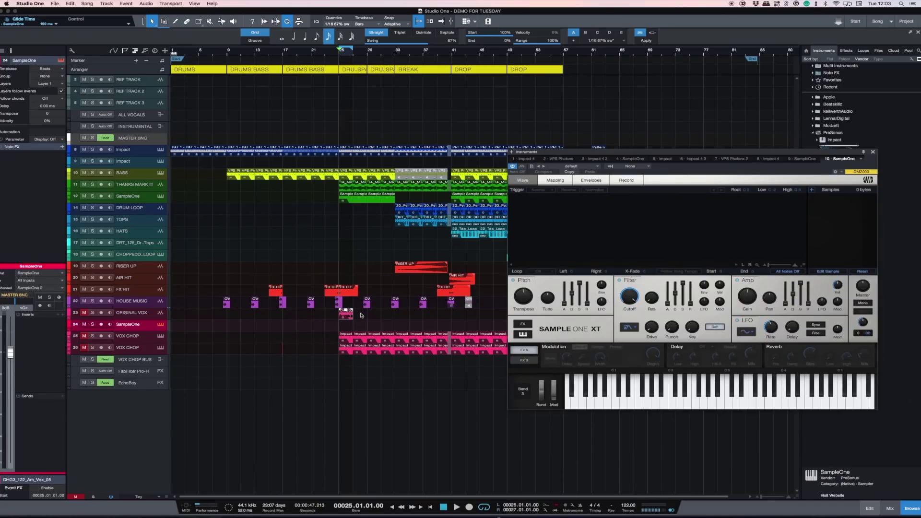
Step: Audition the ORIGINAL VOX track soloed, load its DHG3_122_Am_Vox_05 event into the empty SampleOne, and unsolo the track
left_click(92, 313)
key("space")
key("space")
left_click_drag(346, 315, 576, 244)
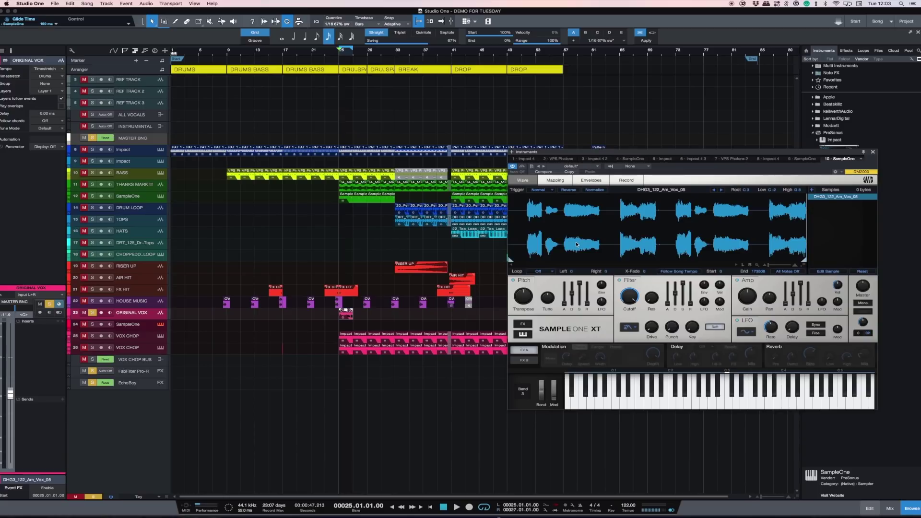
left_click(93, 313)
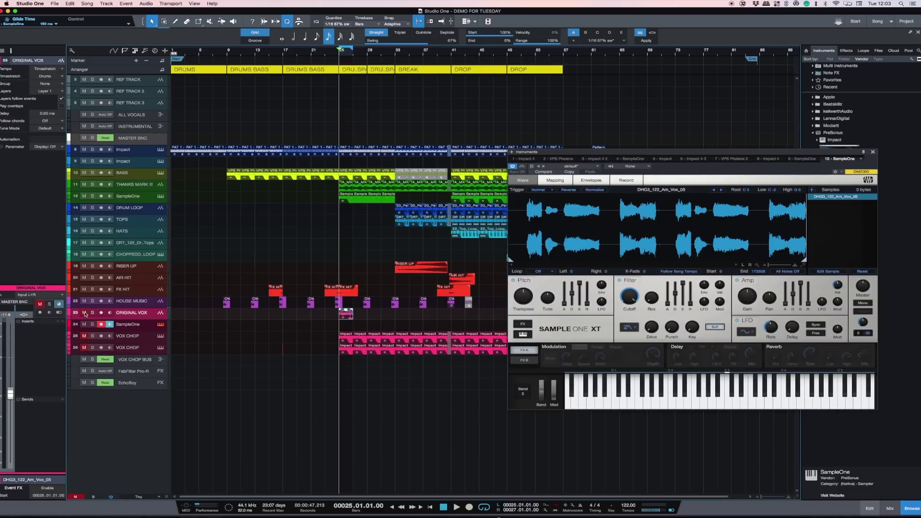
Step: Select the new SampleOne track and trim the sample's start and end to isolate the third vocal phrase
left_click(146, 329)
left_click_drag(512, 263, 568, 263)
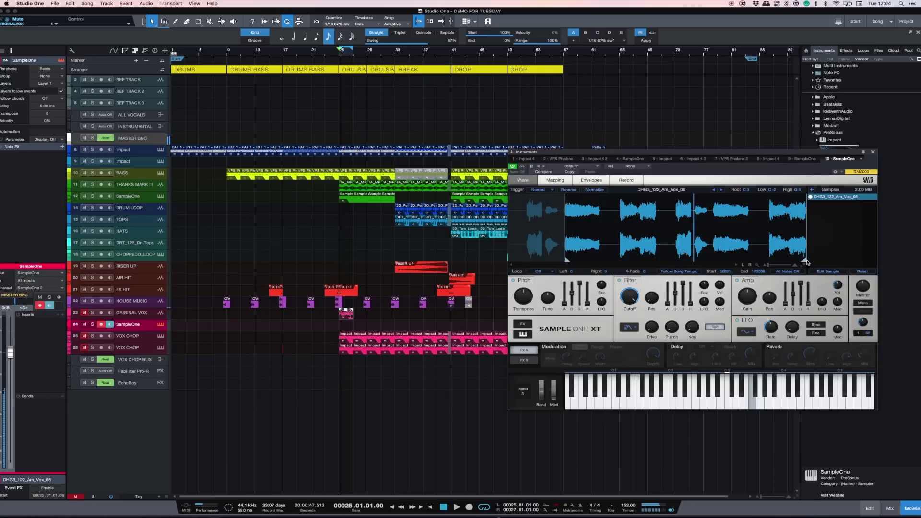
left_click_drag(803, 260, 582, 261)
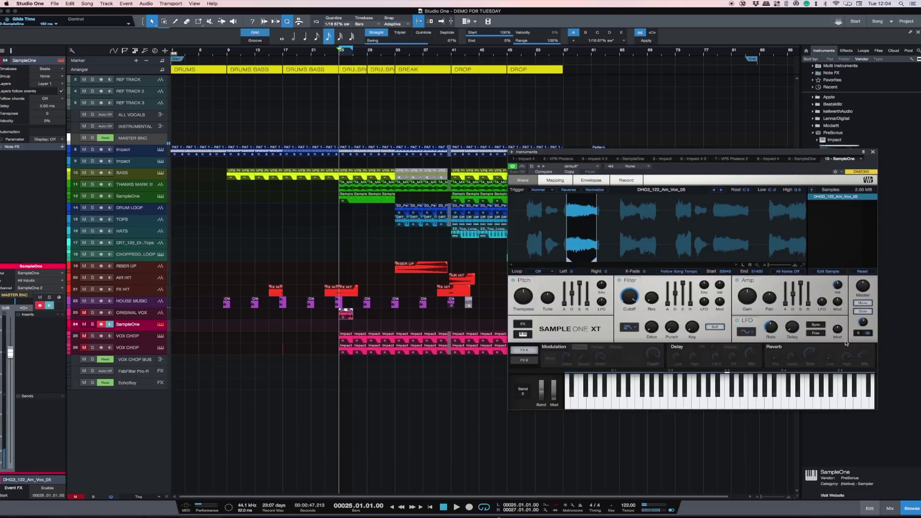
Step: Enable SampleOne's Reverb, raise its Mix, and enable the Delay effect
left_click(770, 349)
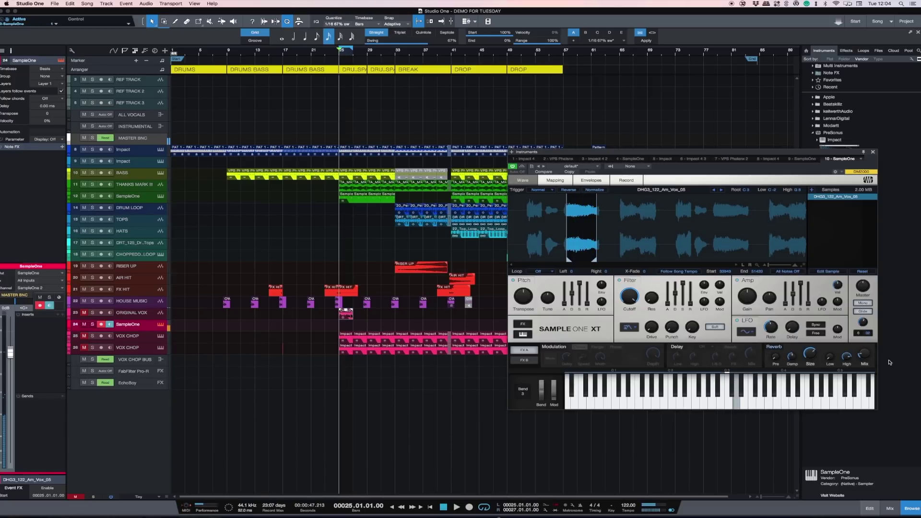
left_click_drag(871, 358, 871, 349)
left_click(677, 348)
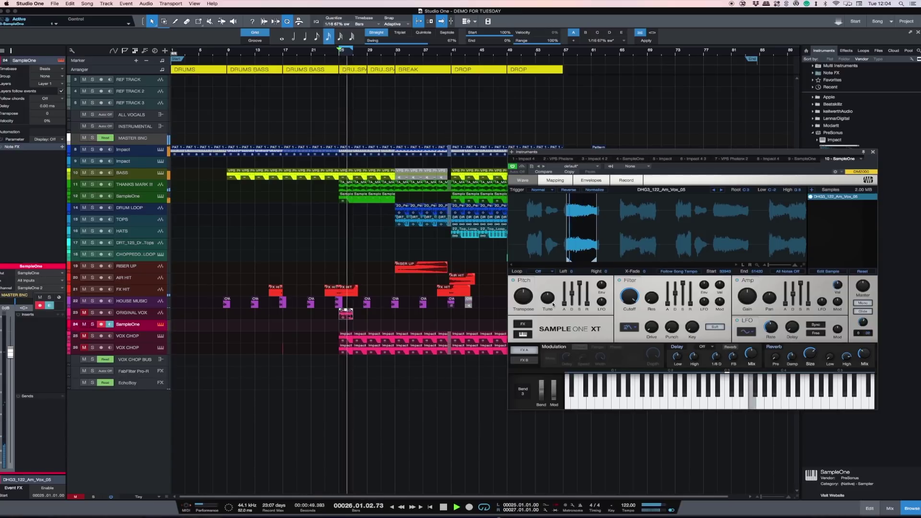
Step: Record a vocal chop part on the SampleOne track from bar 25 to 27 and select the recorded part
key("KP_Multiply")
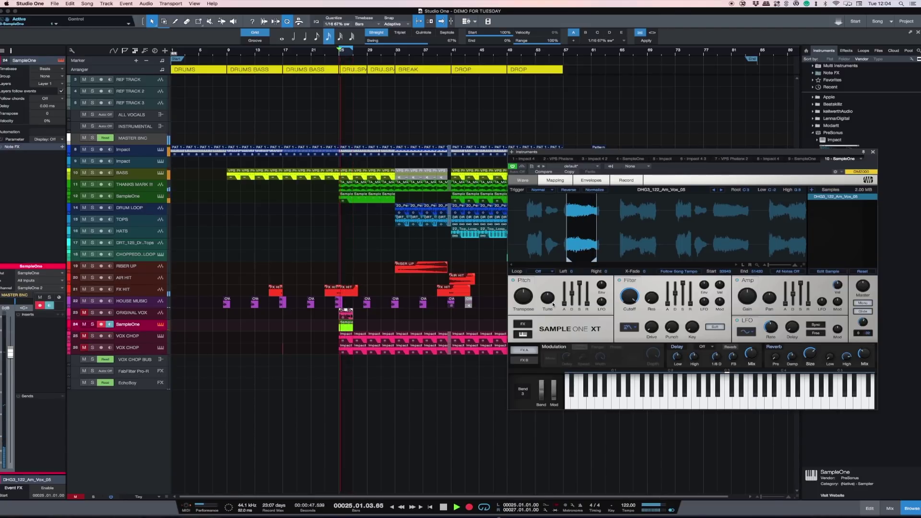
key("space")
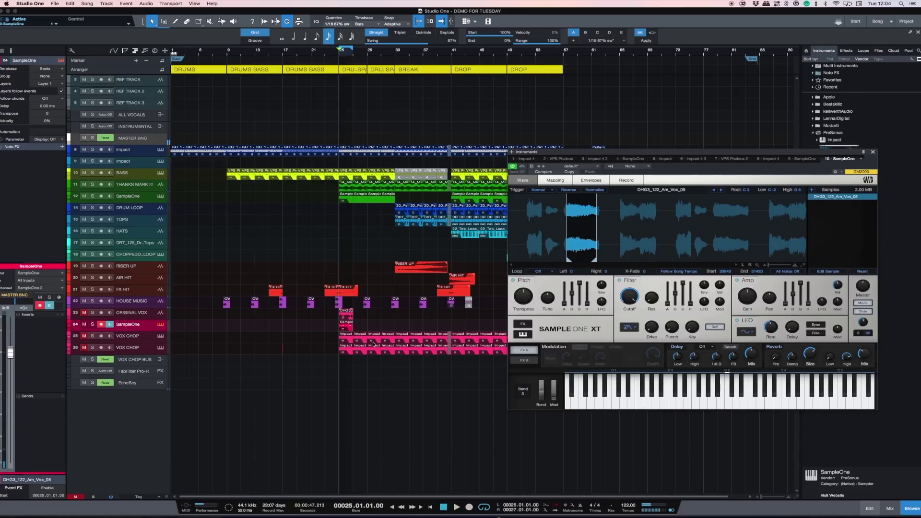
left_click(349, 327)
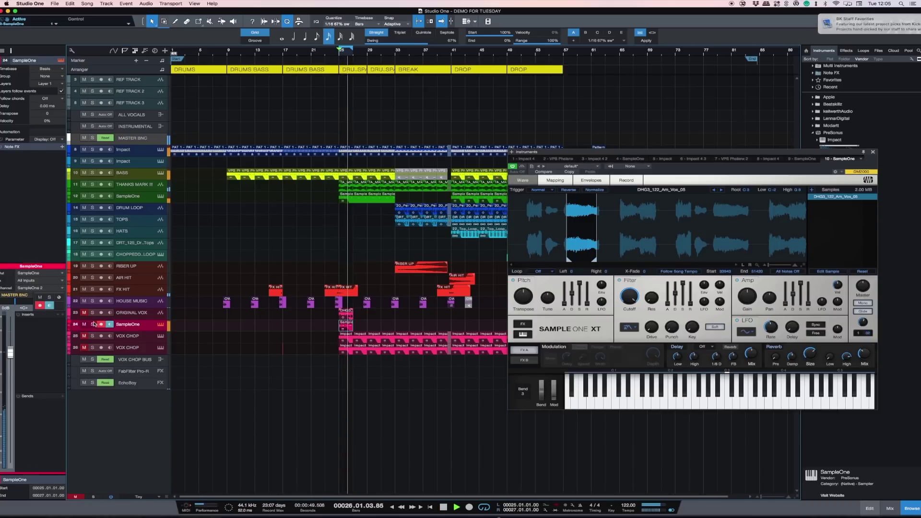
Step: Unmute the VOX CHOP tracks and play the loop from bar 25 to hear them
key("space")
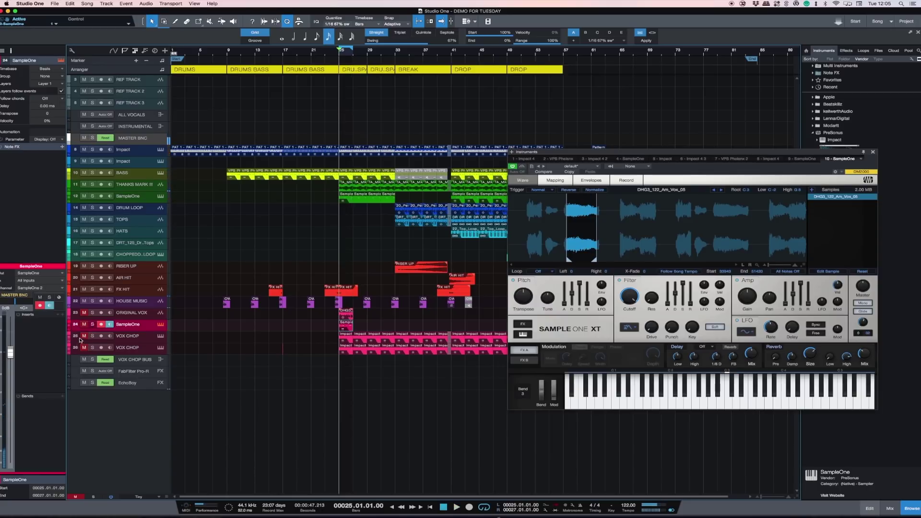
key("space")
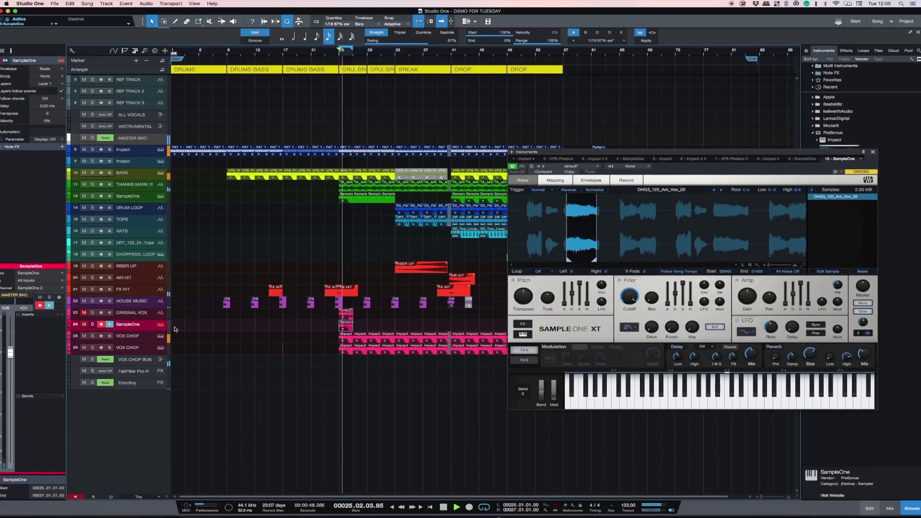
key("space")
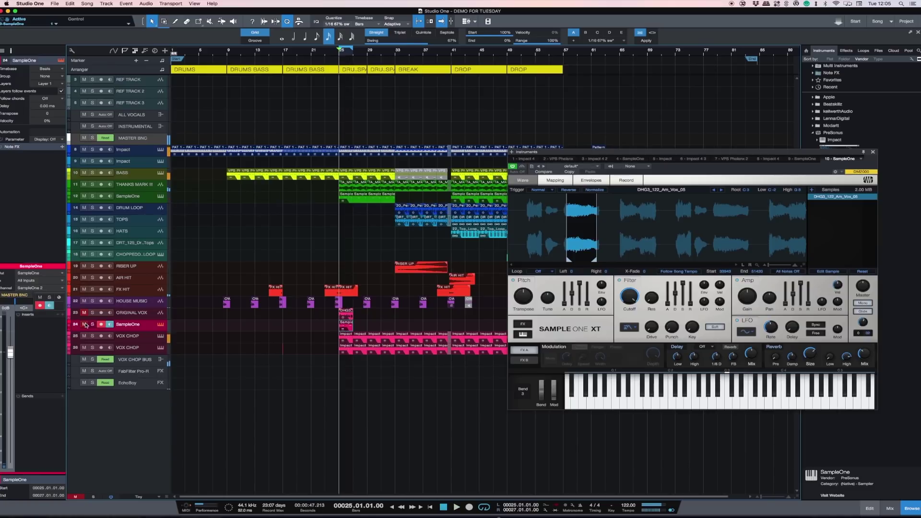
Step: Check the Impact instruments loaded on the two VOX CHOP tracks and close the instrument window
left_click(125, 336)
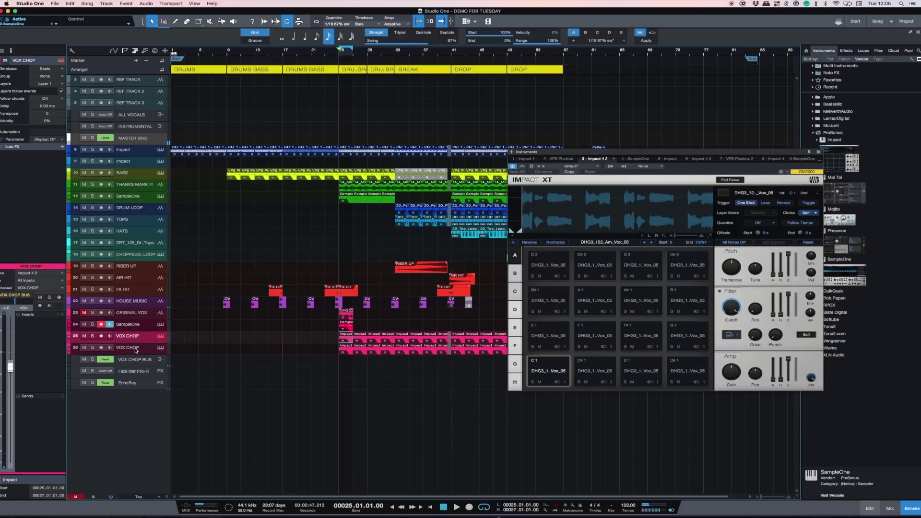
left_click(136, 349)
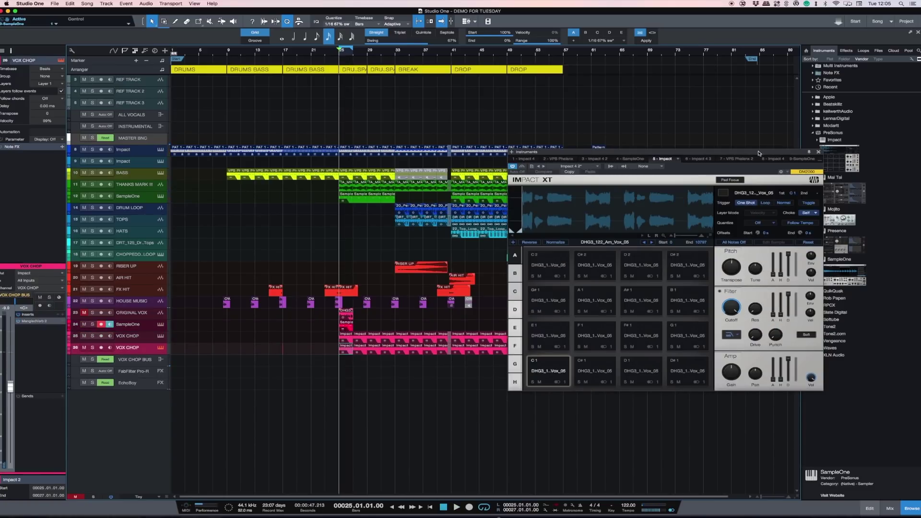
left_click_drag(752, 155, 793, 92)
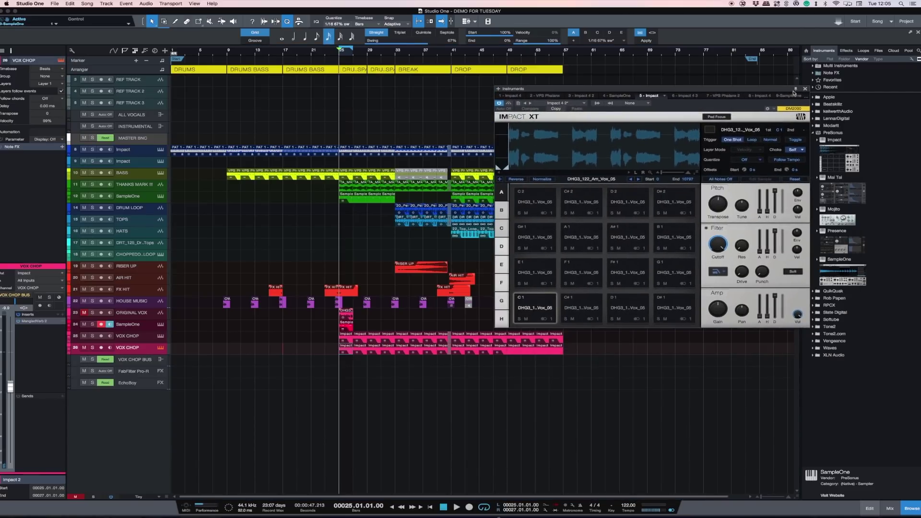
left_click(805, 89)
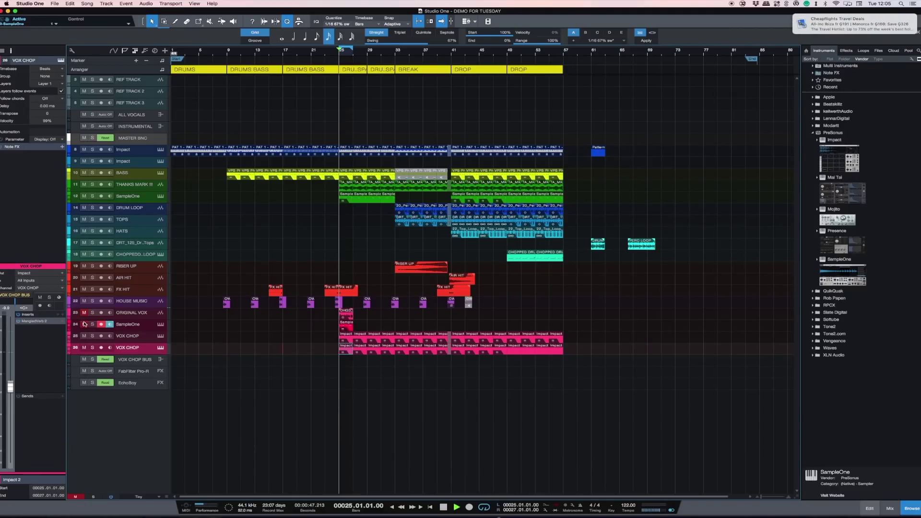
Step: Select the ORIGINAL VOX and SampleOne parts at bar 25 and mute them
key("e")
key("e")
key("w")
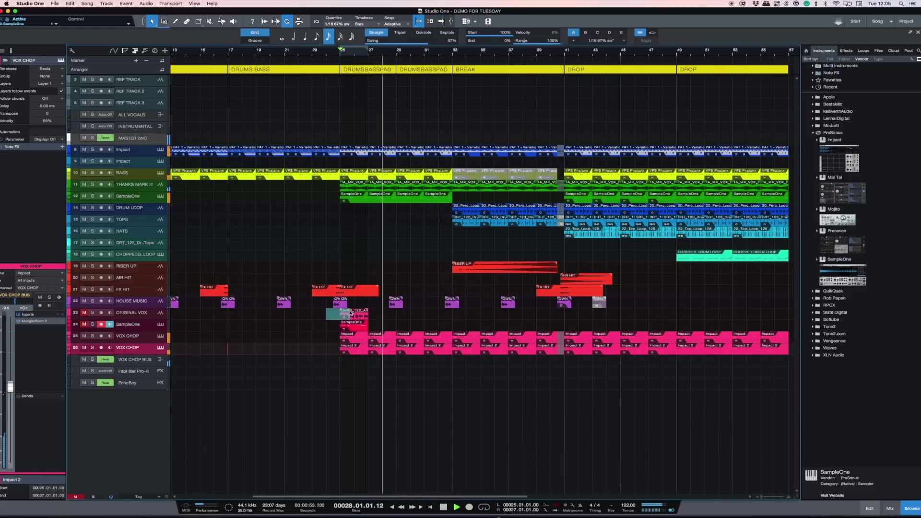
left_click(367, 324)
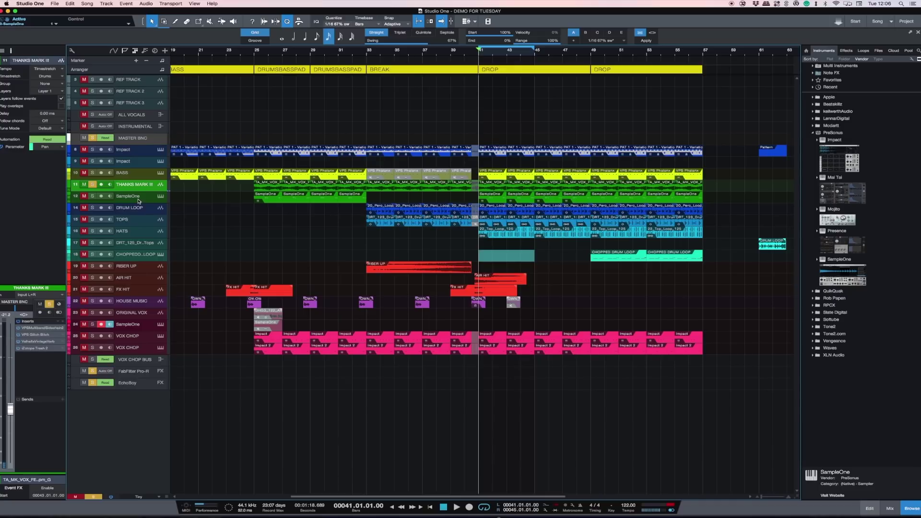
Step: Open the SampleOne instrument of the green SampleOne track and move its window below that track
left_click(138, 201)
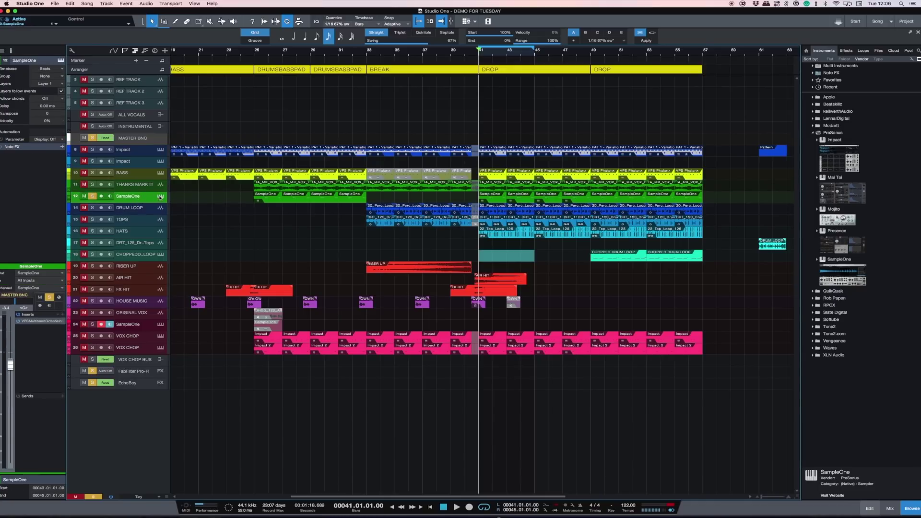
left_click(162, 196)
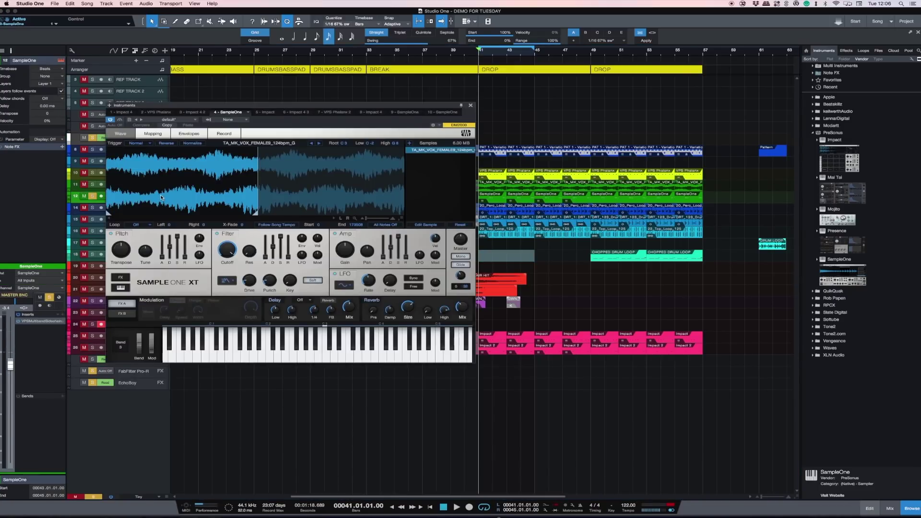
left_click_drag(311, 108, 444, 261)
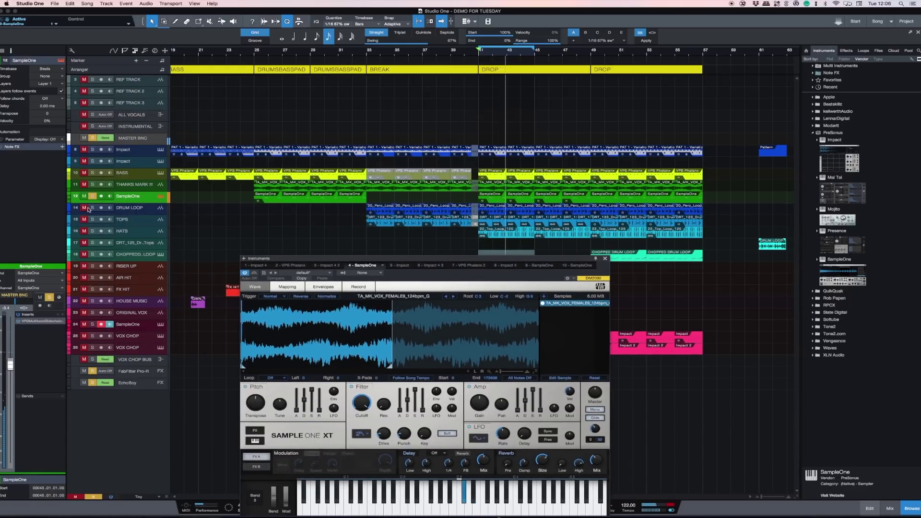
Step: Audition the green SampleOne track from bar 41 soloed and in the full mix, and close its instrument window
left_click(94, 185)
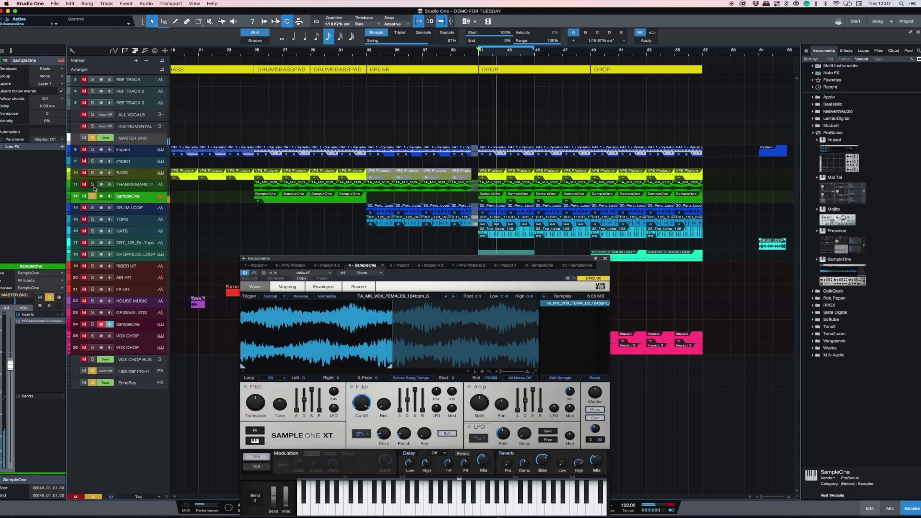
left_click(93, 197)
key("space")
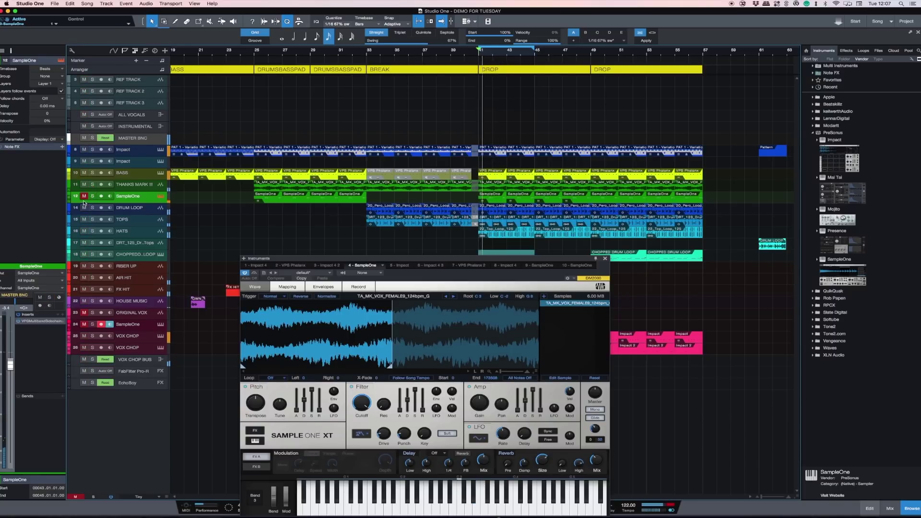
left_click(606, 259)
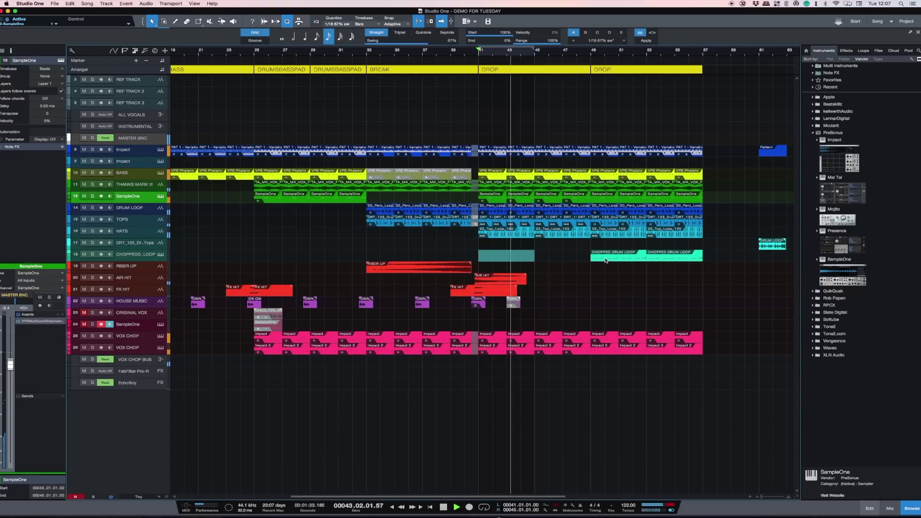
key("space")
Step: Select the first CHOPPED DRUM LOOP part at bar 49 and set the loop range to it
left_click(140, 258)
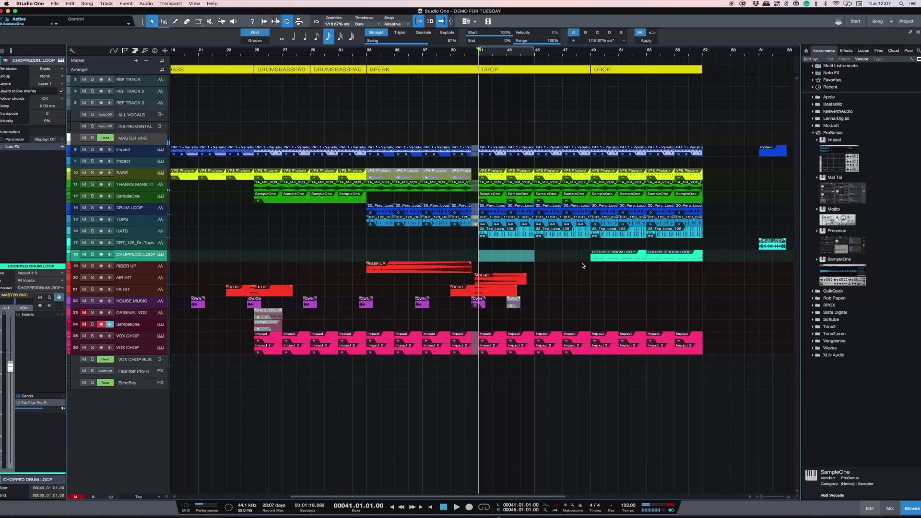
left_click_drag(593, 256, 640, 261)
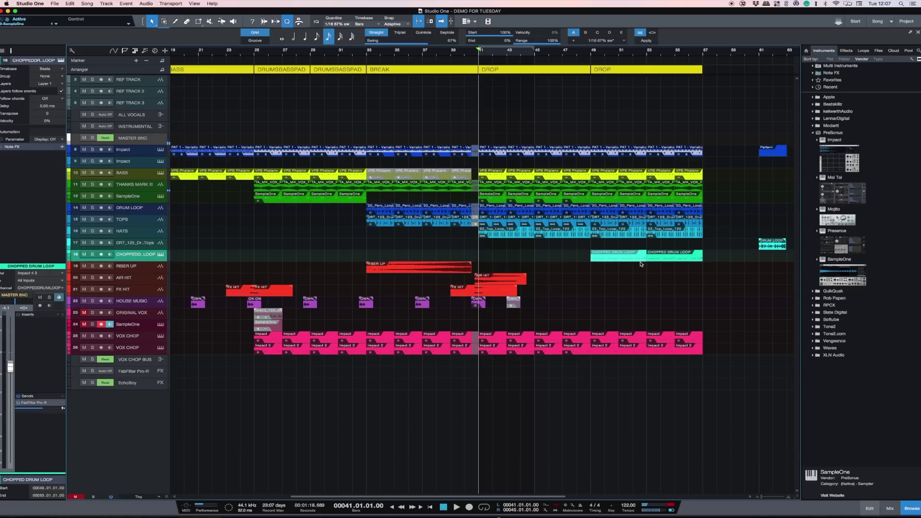
key("p")
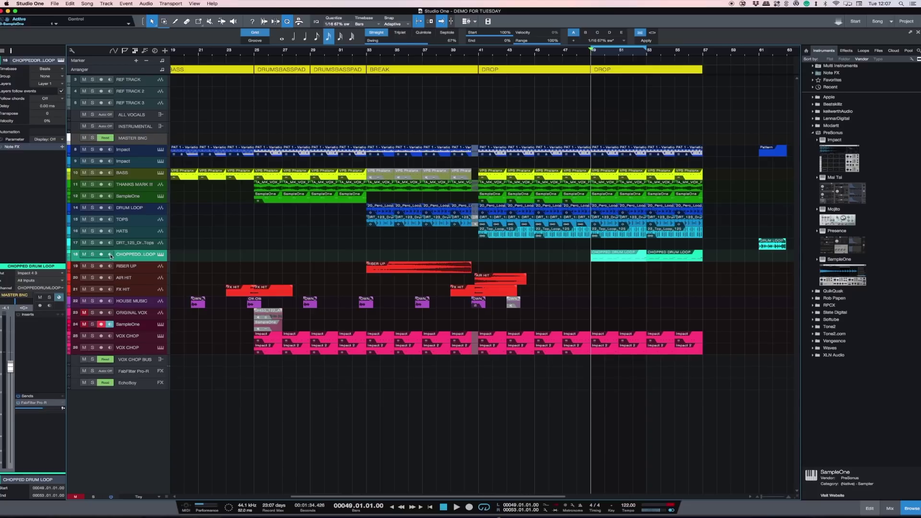
Step: Open the CHOPPED DRUM LOOP track's Impact instrument and its first part in the note editor
left_click(163, 255)
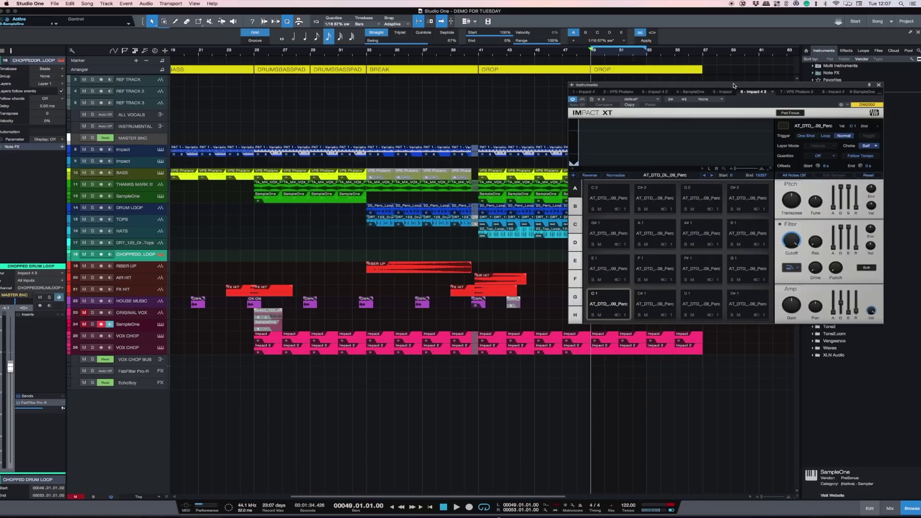
left_click_drag(733, 85, 453, 351)
double_click(617, 253)
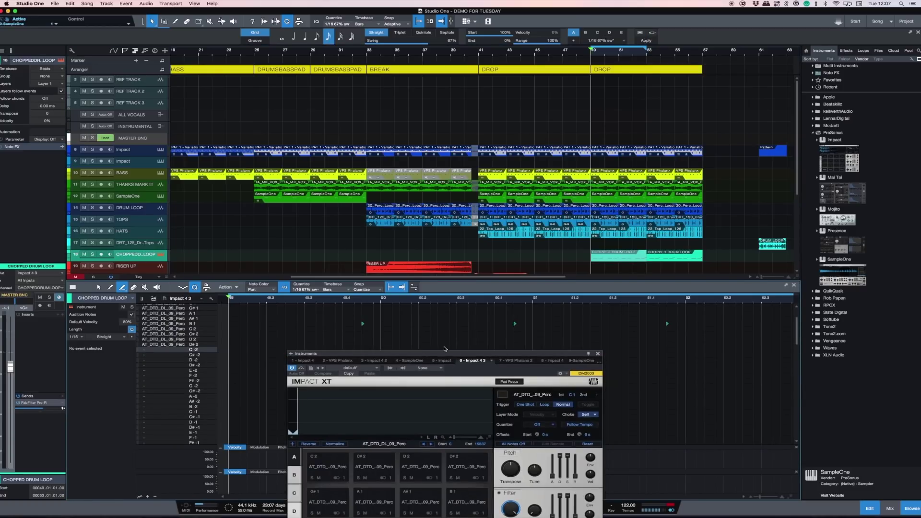
Step: Move the Impact window clear of the note editor, solo the CHOPPED DRUM LOOP track and play the loop
left_click_drag(441, 354, 761, 255)
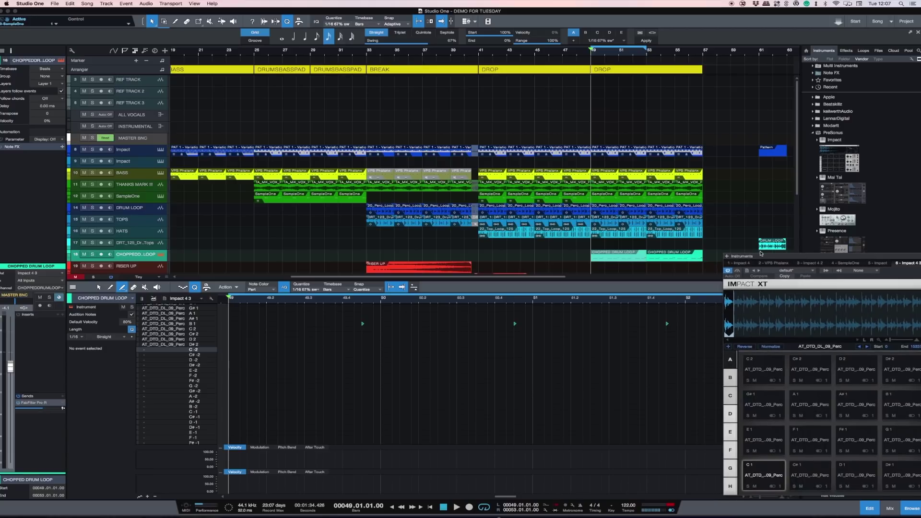
left_click(91, 257)
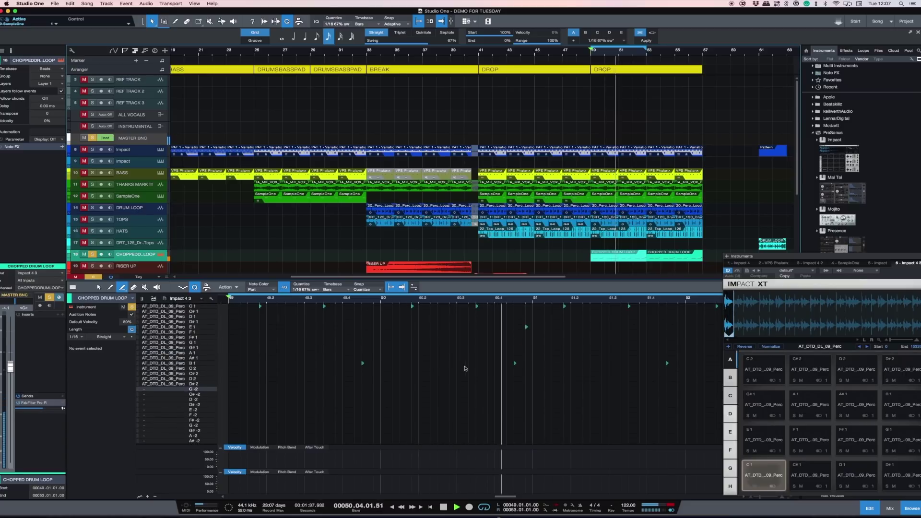
key("space")
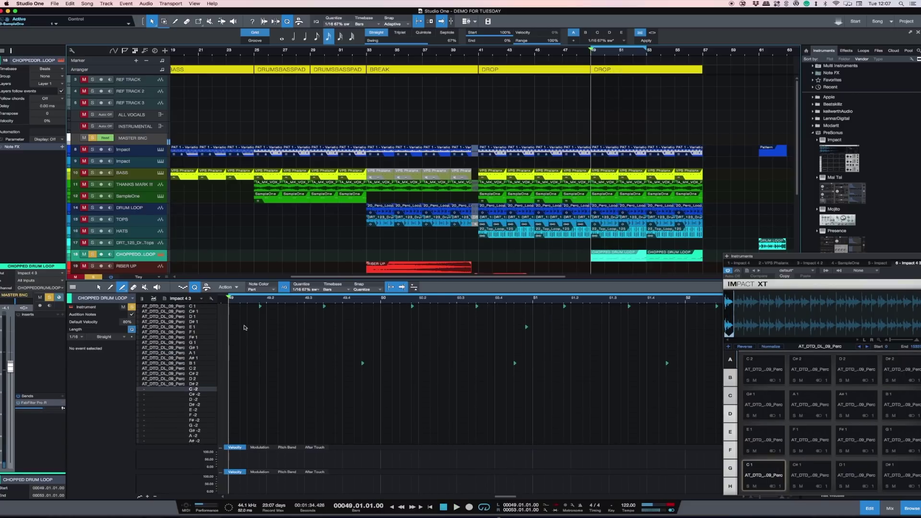
Step: Examine the chopped drum loop's notes in the piano view and return to the drum view
left_click(144, 301)
scroll(343, 354, "down", 2)
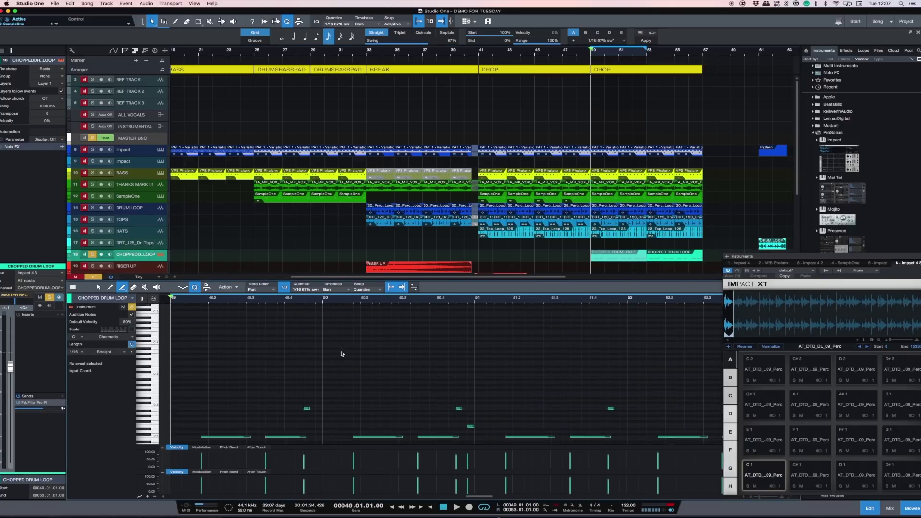
left_click(153, 299)
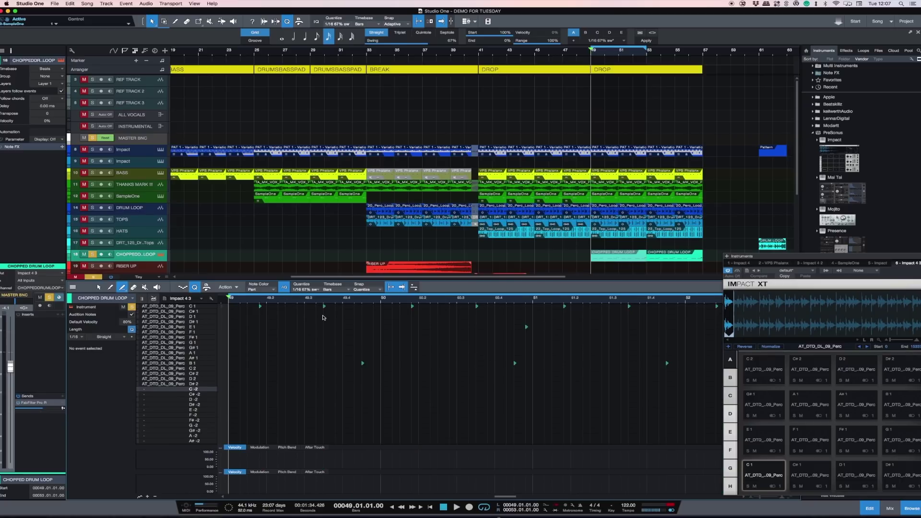
Step: Set the note editor to the Arrow tool and play the soloed chopped drum loop from bar 49
left_click(263, 306)
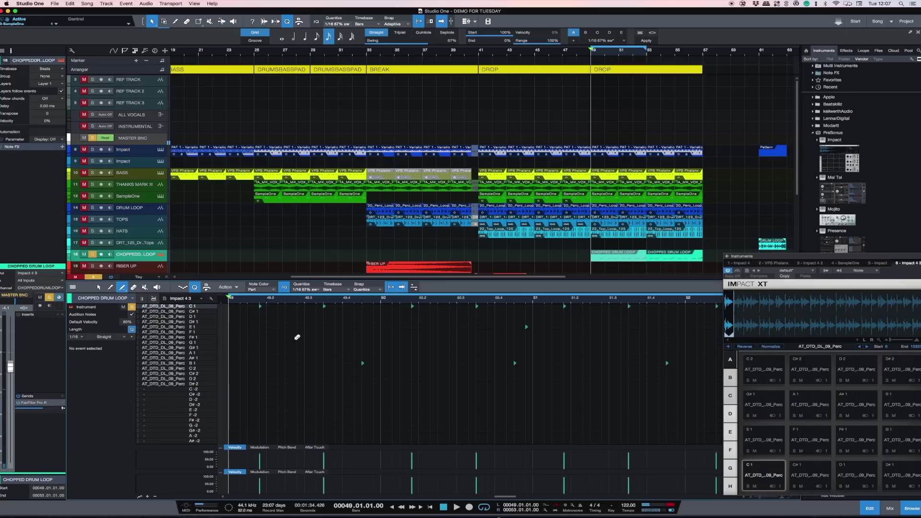
key("space")
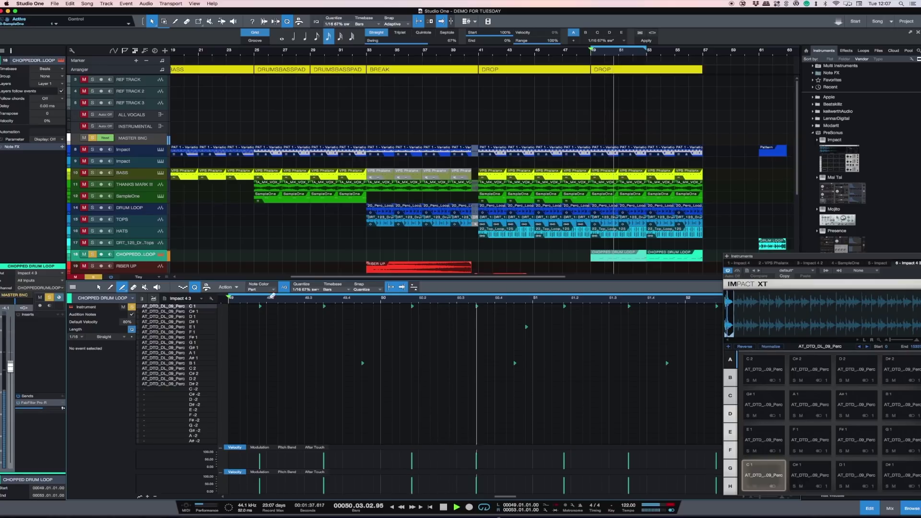
left_click(99, 287)
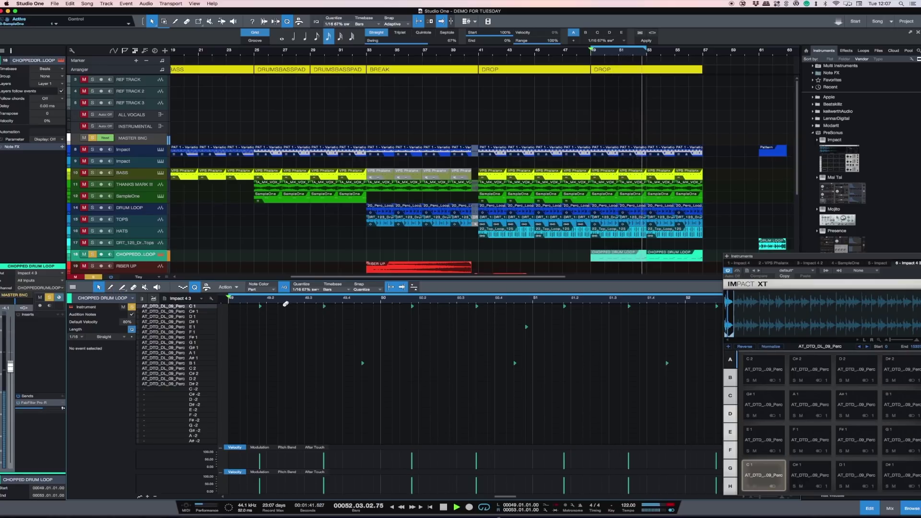
left_click(267, 324)
key("space")
key("space")
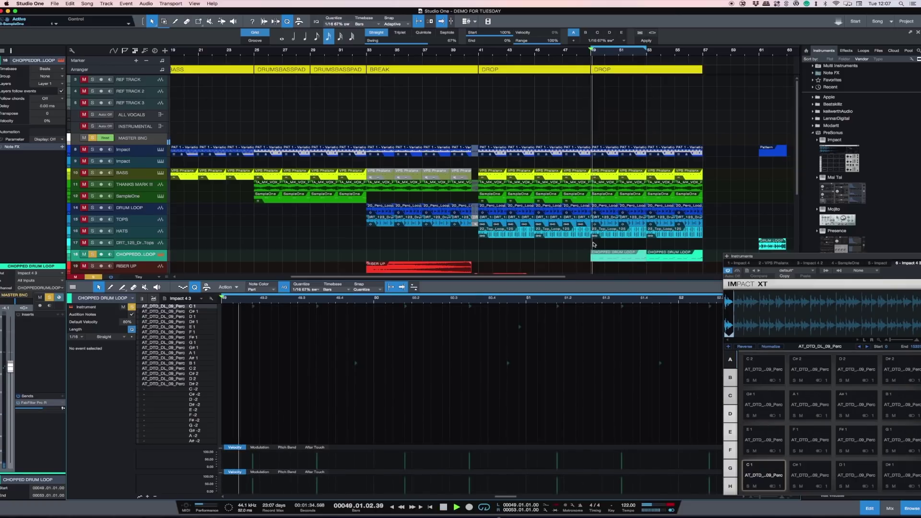
left_click(599, 255)
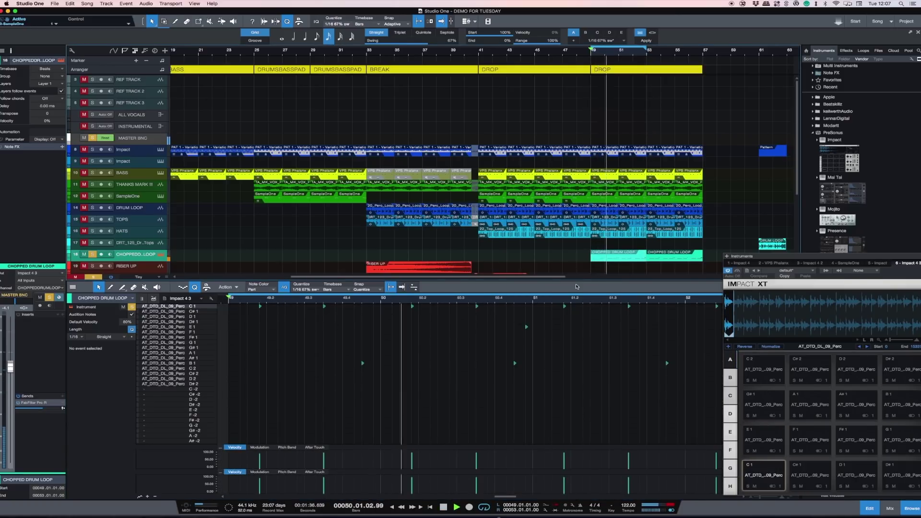
key("space")
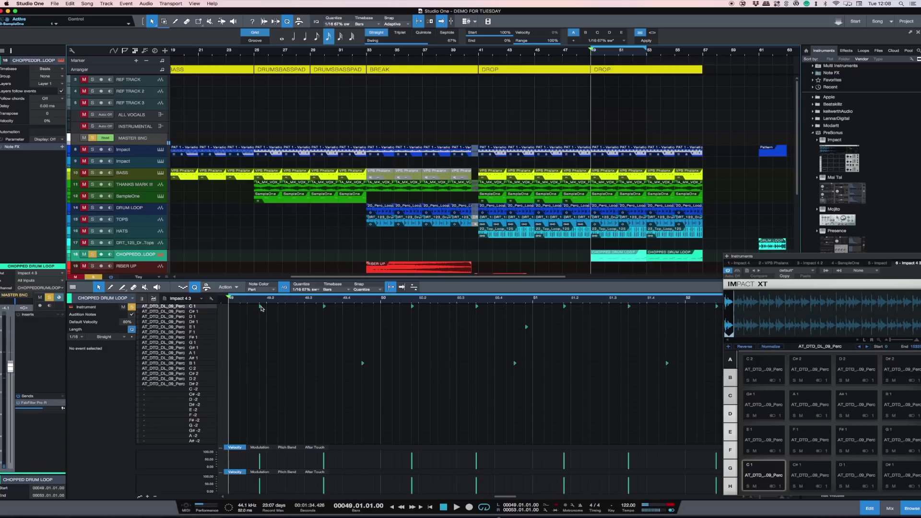
Step: Move the first C 1 note to start at 00049.01.03.00, unsolo the track and play the loop in the full mix
left_click(260, 307)
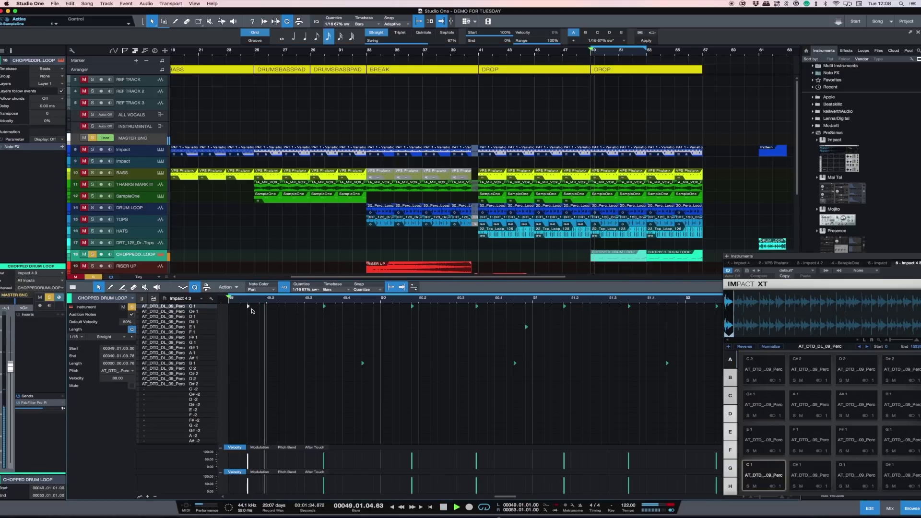
key("space")
left_click(132, 307)
key("space")
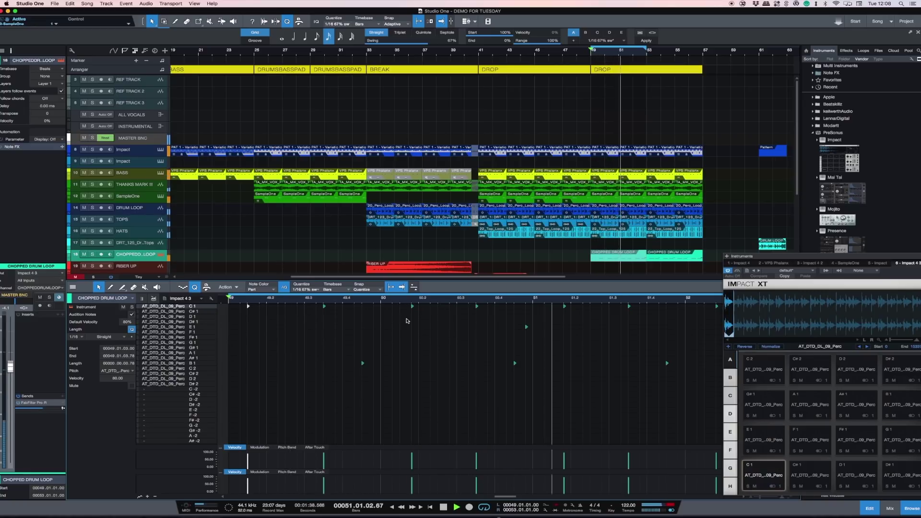
key("space")
Step: Place a copy of the E 1 note slightly before the original near the end of bar 50 and play the loop
left_click(526, 328)
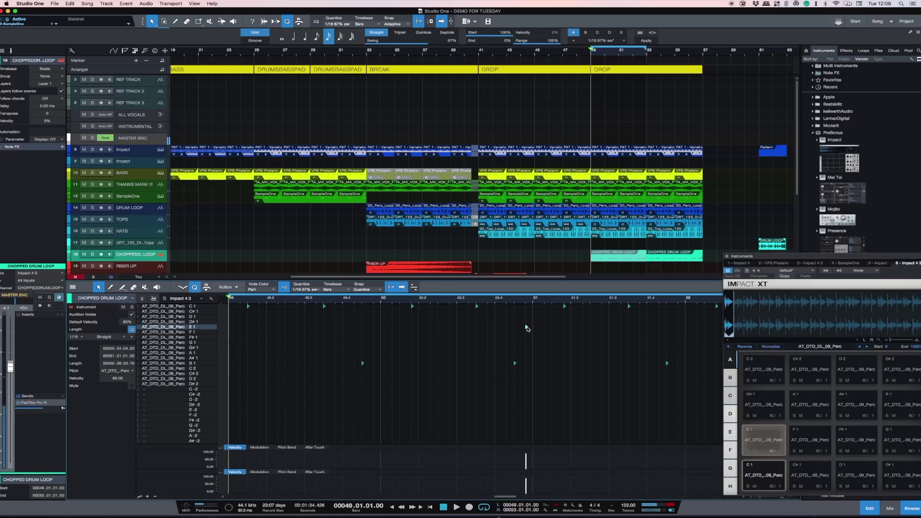
key("space")
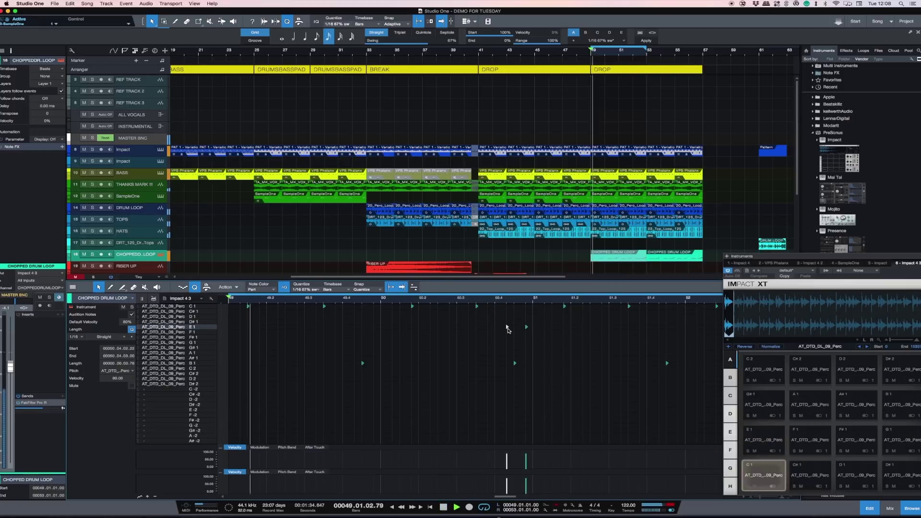